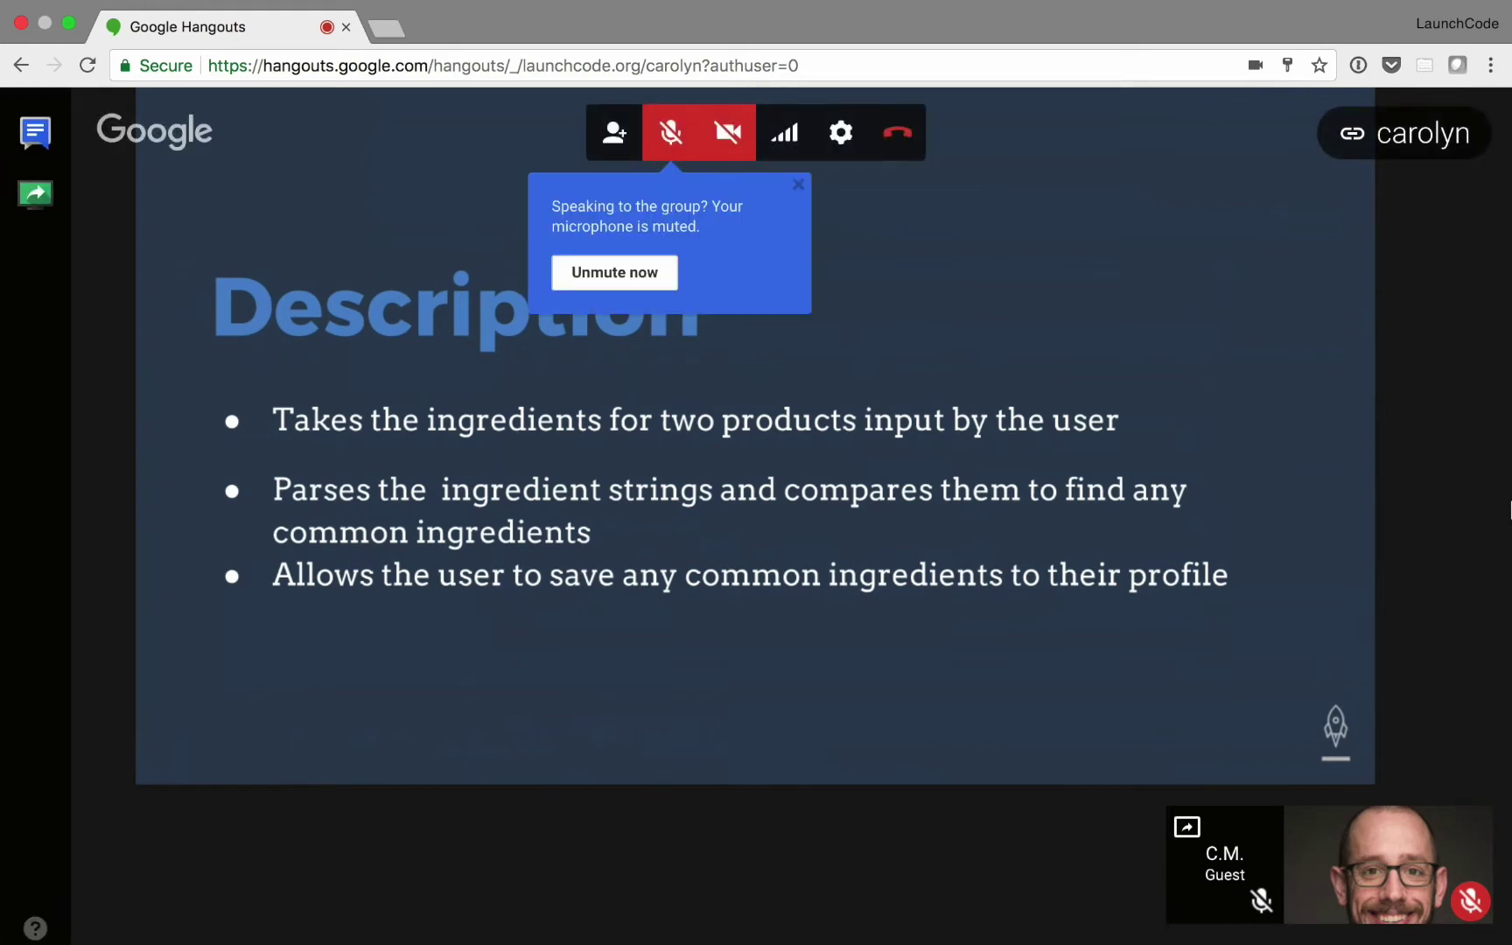
# - Close the Hangouts 'microphone is muted' popup over the Description slide
pyautogui.click(799, 184)
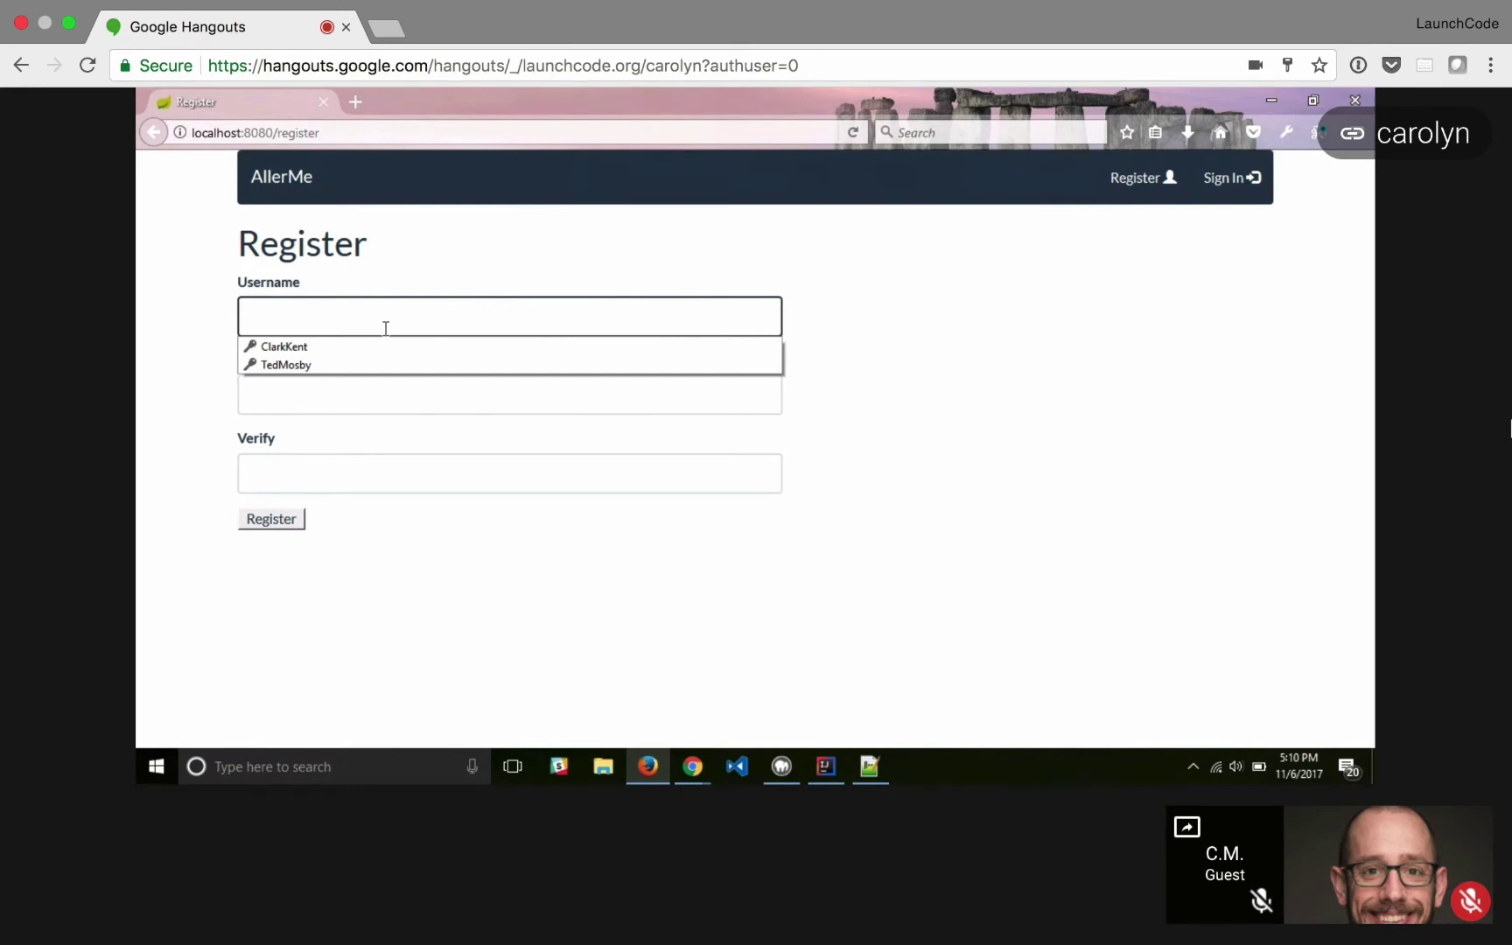
# - Fill the registration form with a username and matching password and submit it
pyautogui.write('Robin')
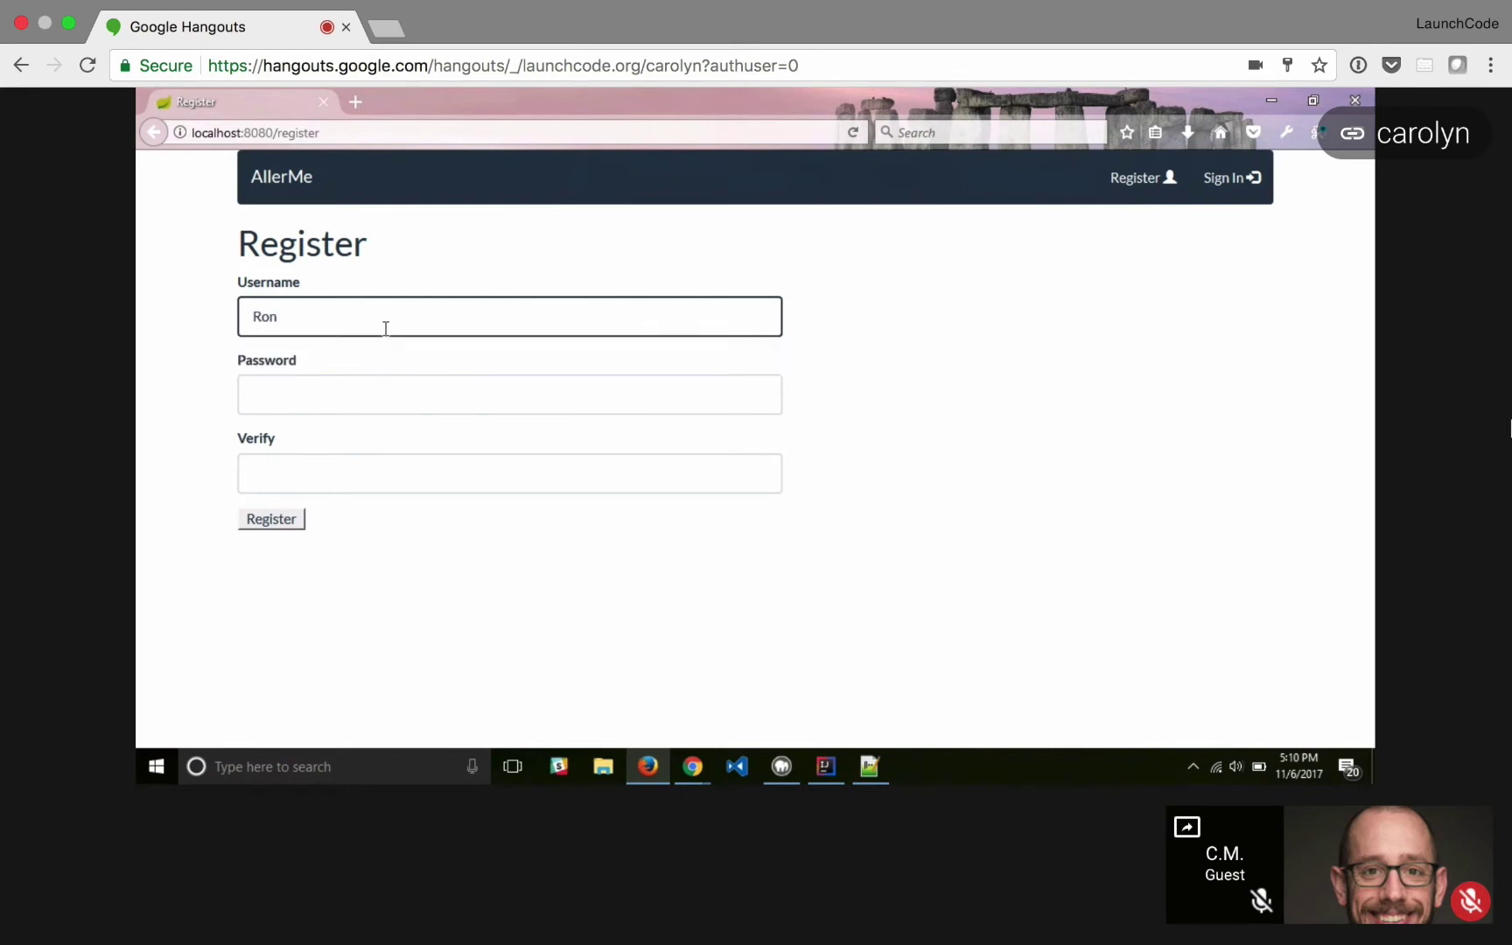
pyautogui.write('S')
pyautogui.press('Tab')
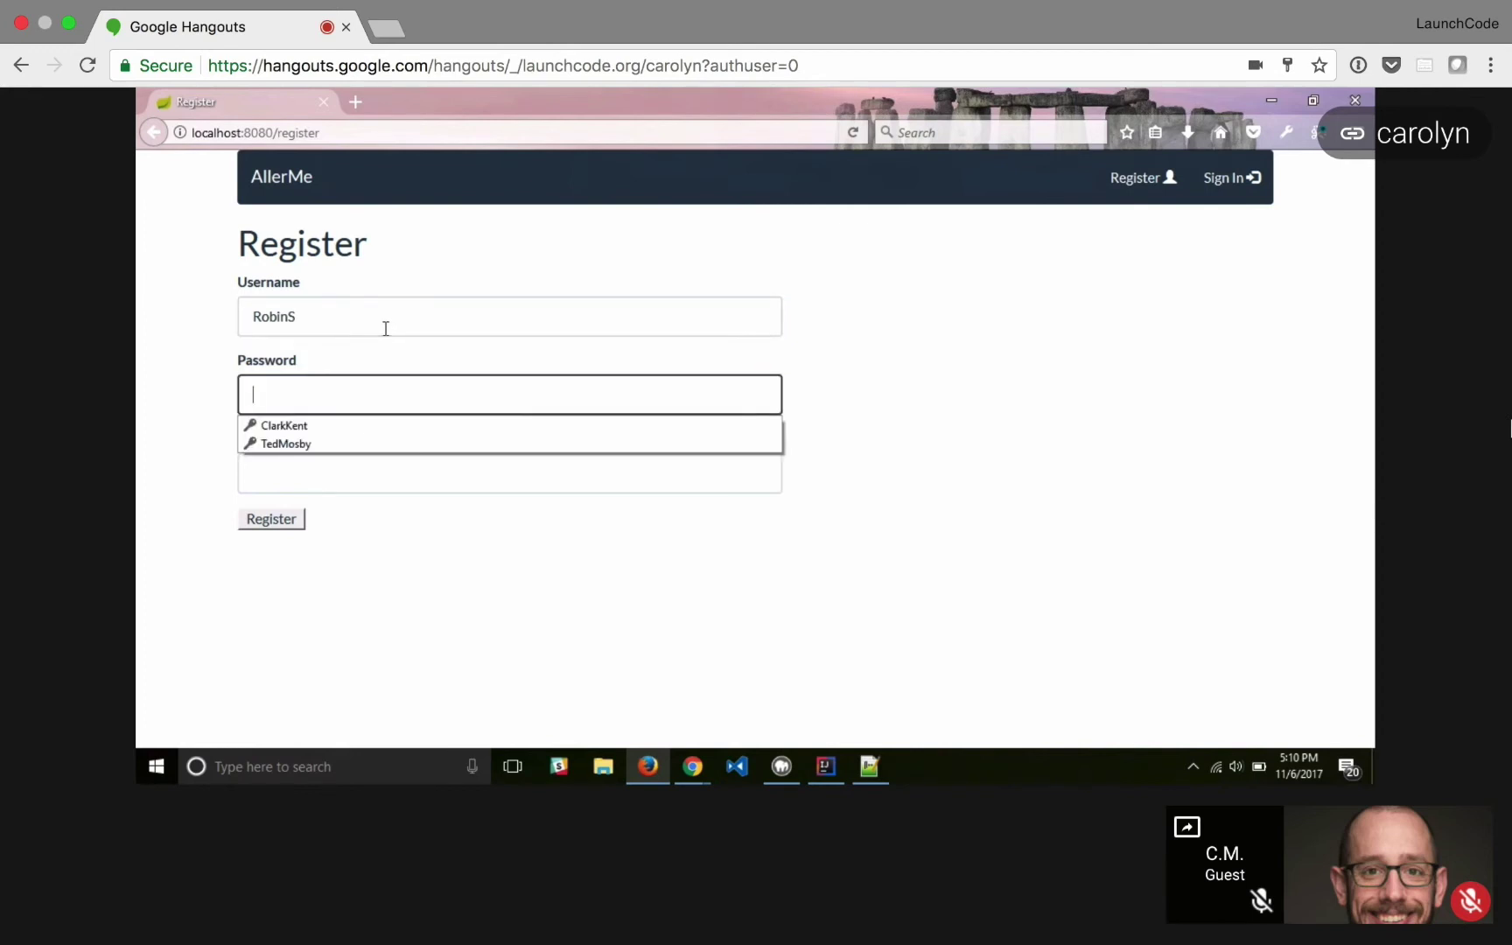
pyautogui.write('pas')
pyautogui.press('BackSpace')
pyautogui.press('BackSpace')
pyautogui.press('BackSpace')
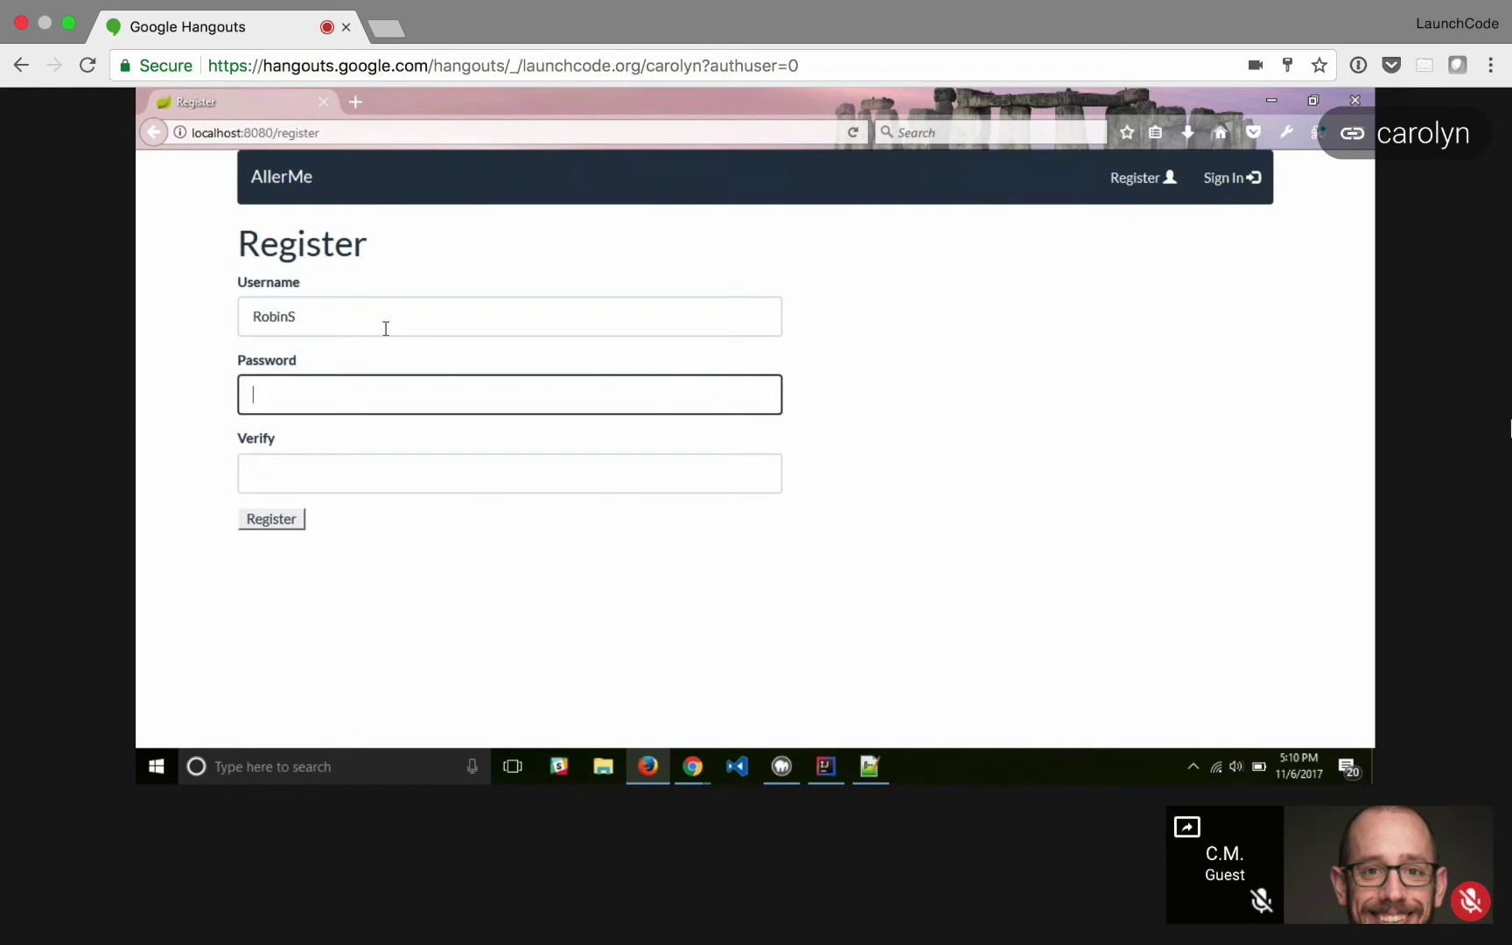
pyautogui.write('letmein')
pyautogui.press('Tab')
pyautogui.write('letm')
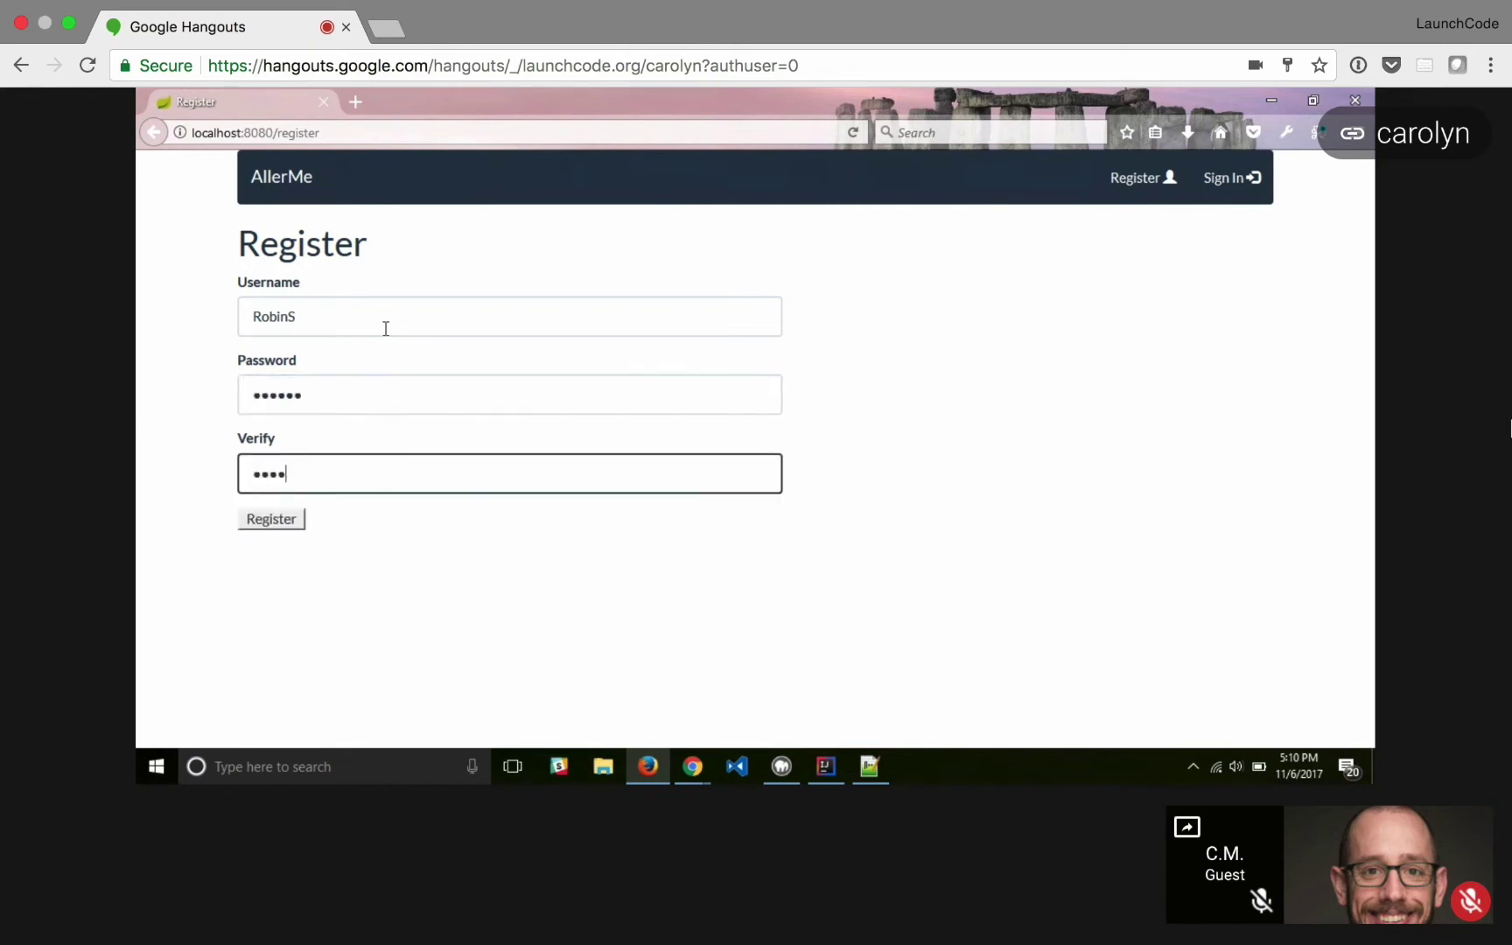
pyautogui.write('ein')
pyautogui.press('Return')
pyautogui.click(396, 296)
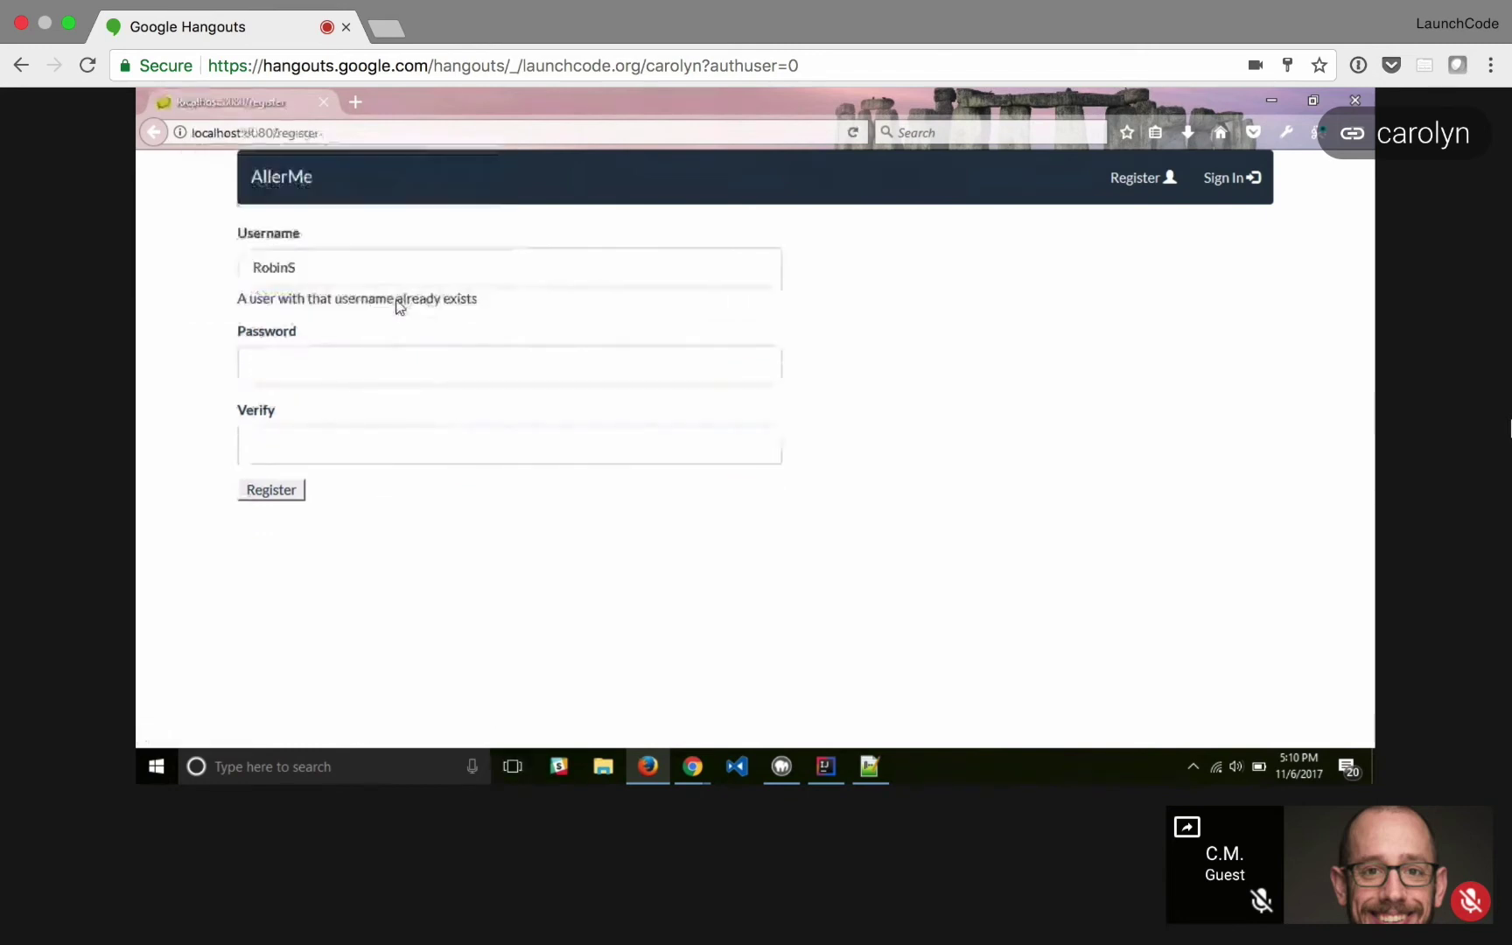
# - Append 'jr' to the taken username, re-enter the password twice and resubmit
pyautogui.click(456, 267)
pyautogui.write('jr')
pyautogui.press('Tab')
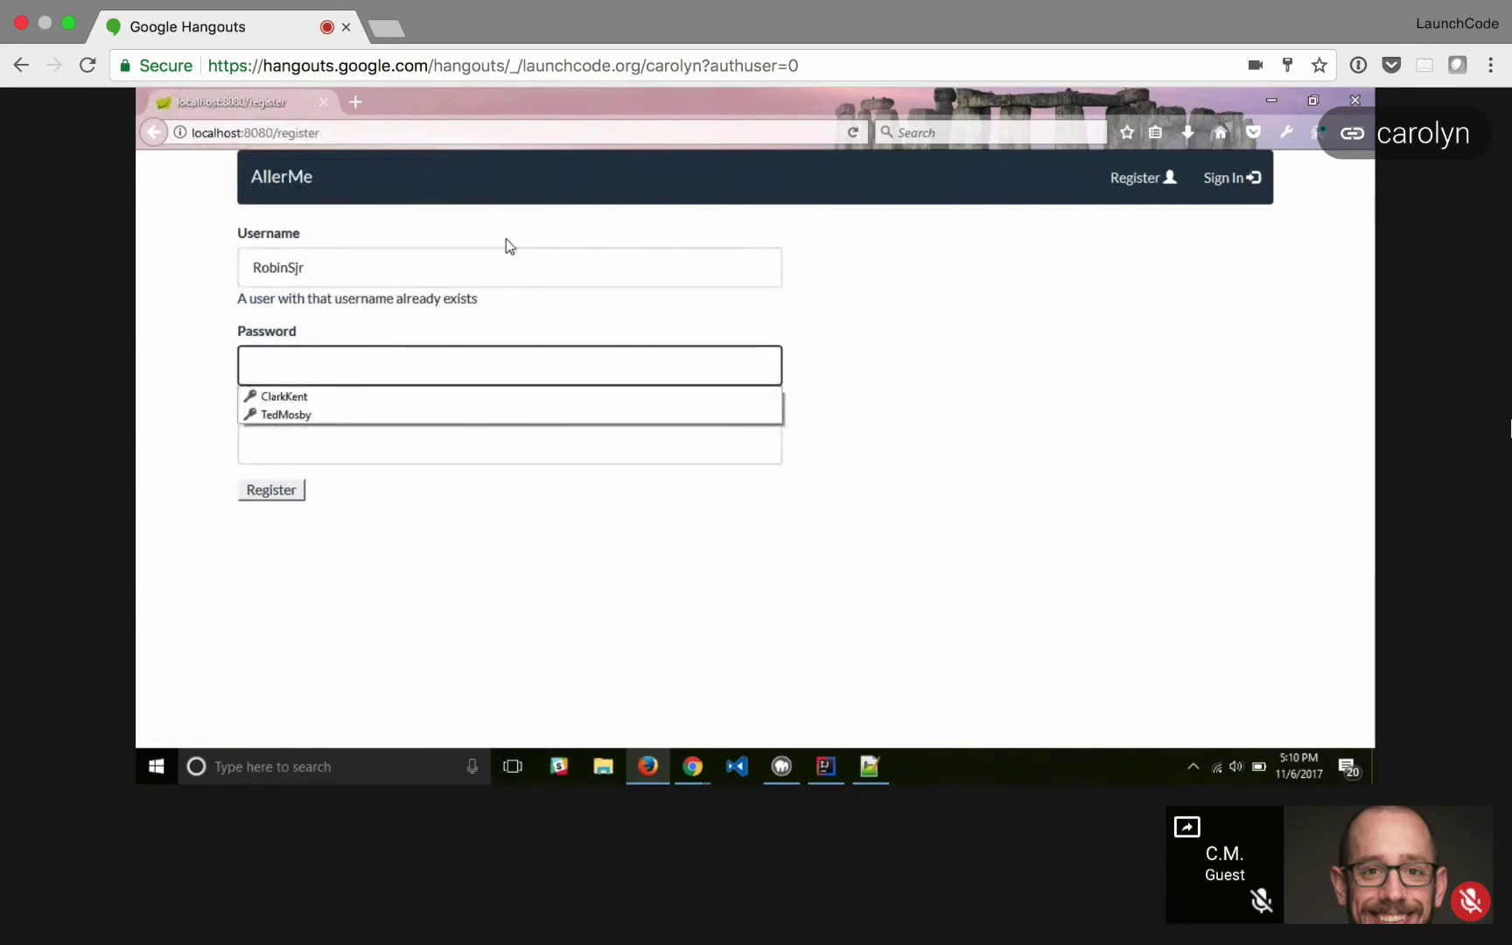
pyautogui.write('******')
pyautogui.press('Tab')
pyautogui.write('****')
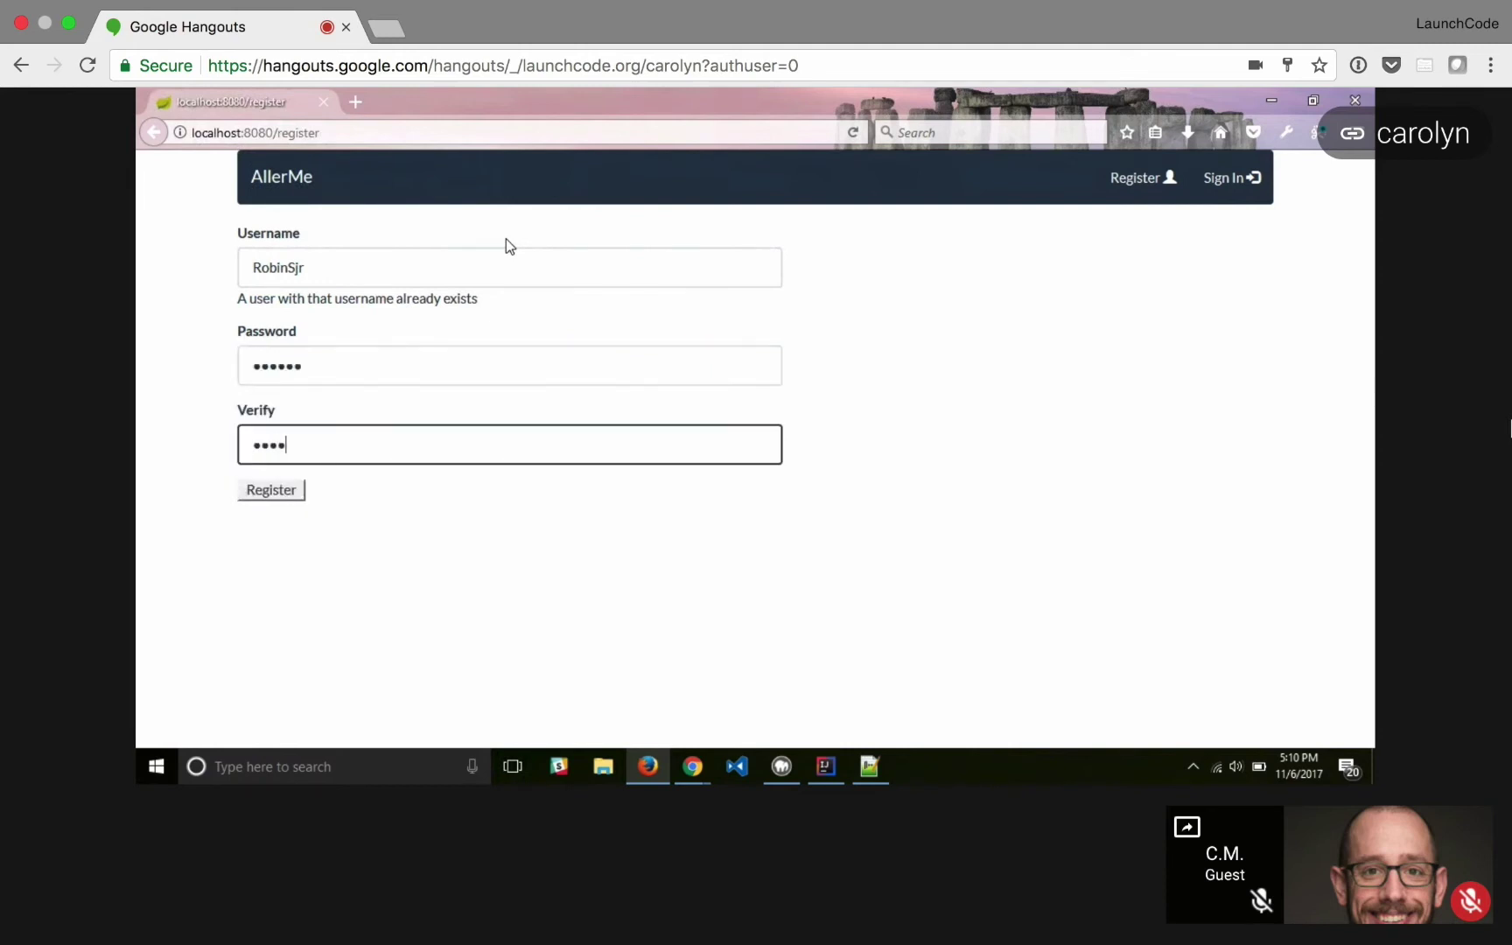
pyautogui.write('**')
pyautogui.press('Return')
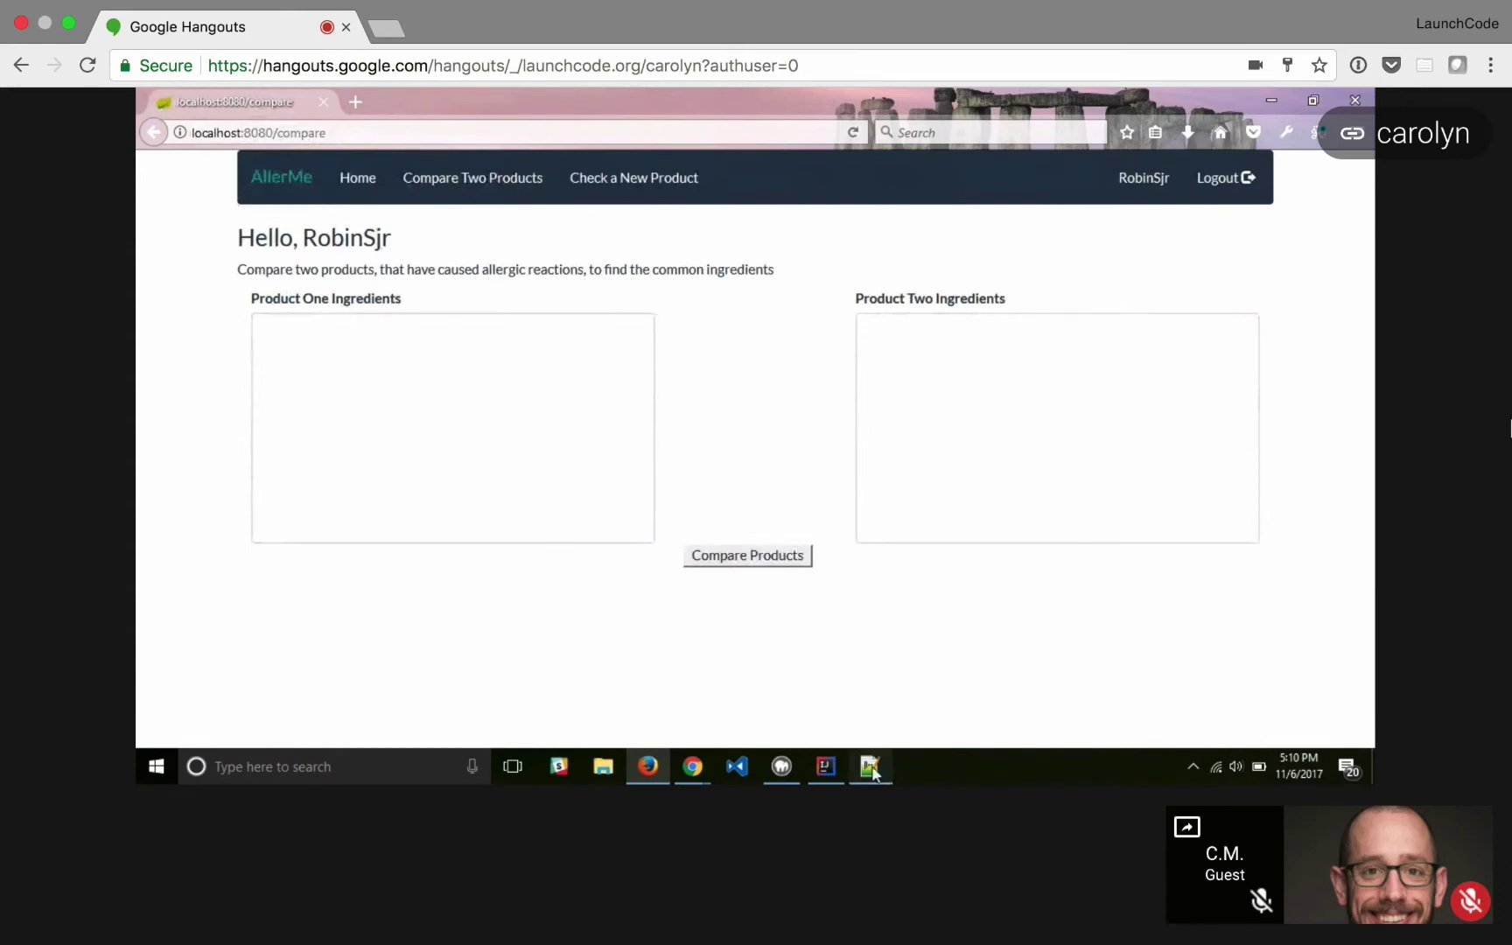
pyautogui.moveTo(874, 770)
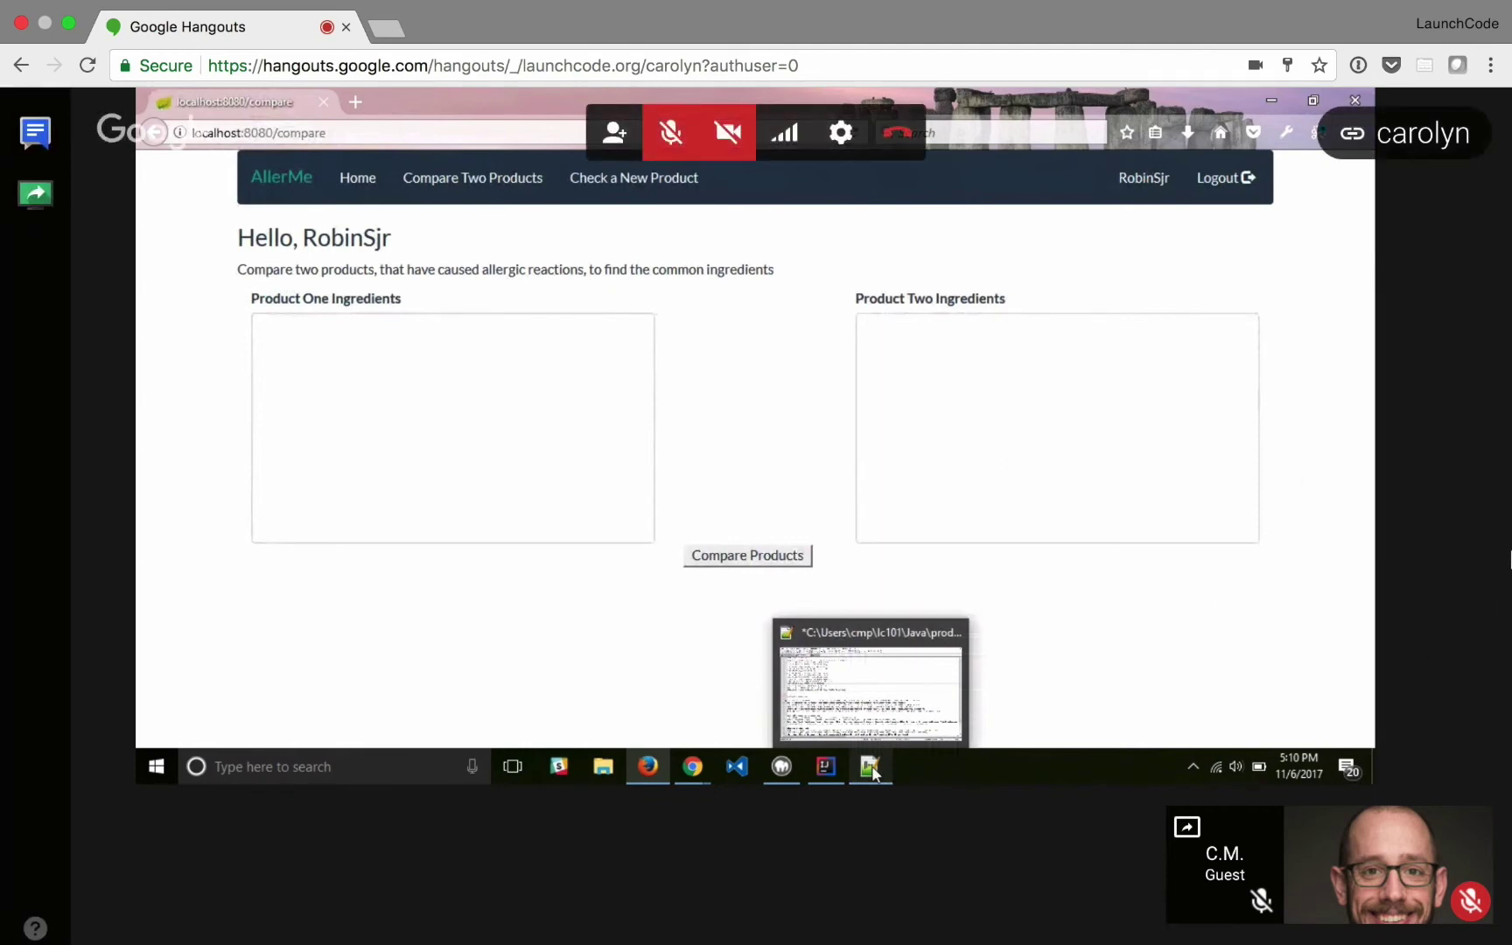
# - Minimize the Google Hangouts call window to bring back the AllerMe comparison page
pyautogui.click(827, 767)
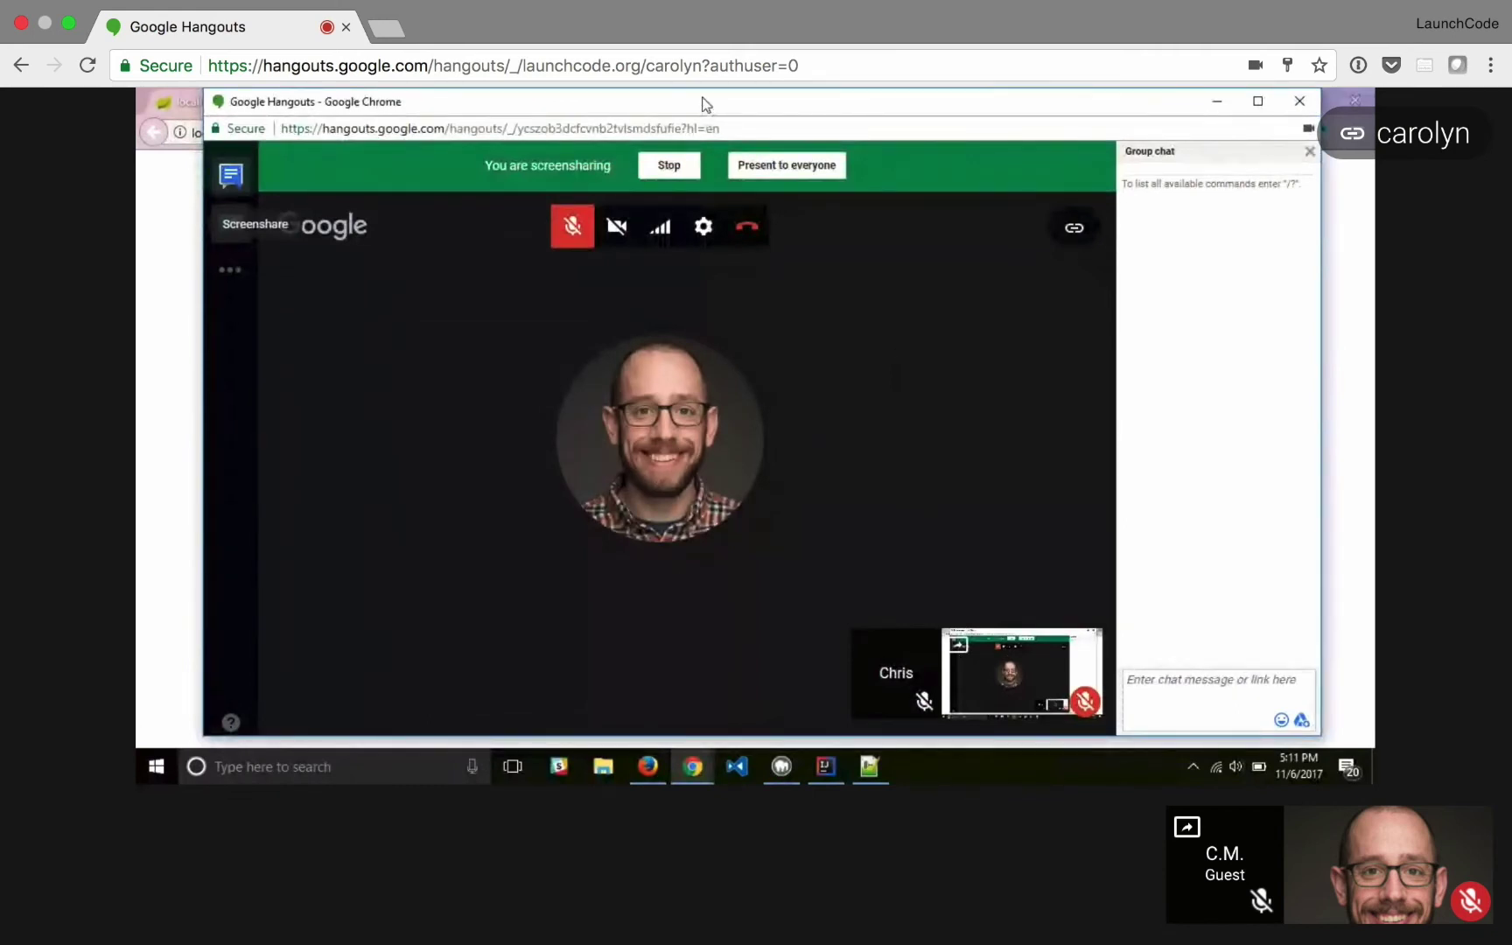
pyautogui.click(1230, 100)
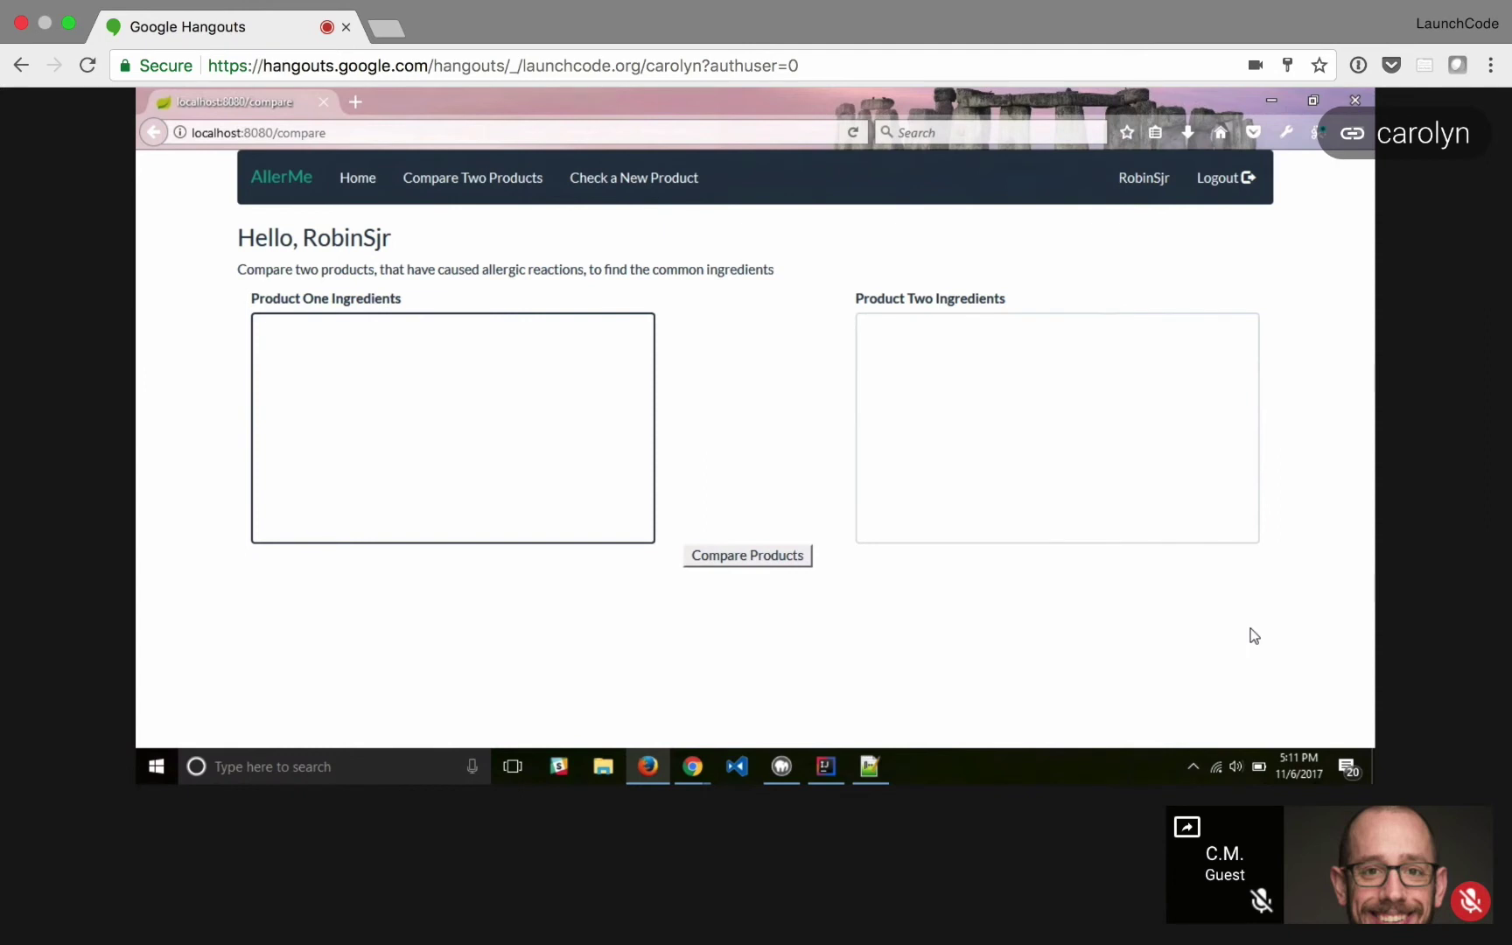
# - Paste the shishido sunscreen ingredients from productsample.txt into Product One
pyautogui.click(869, 772)
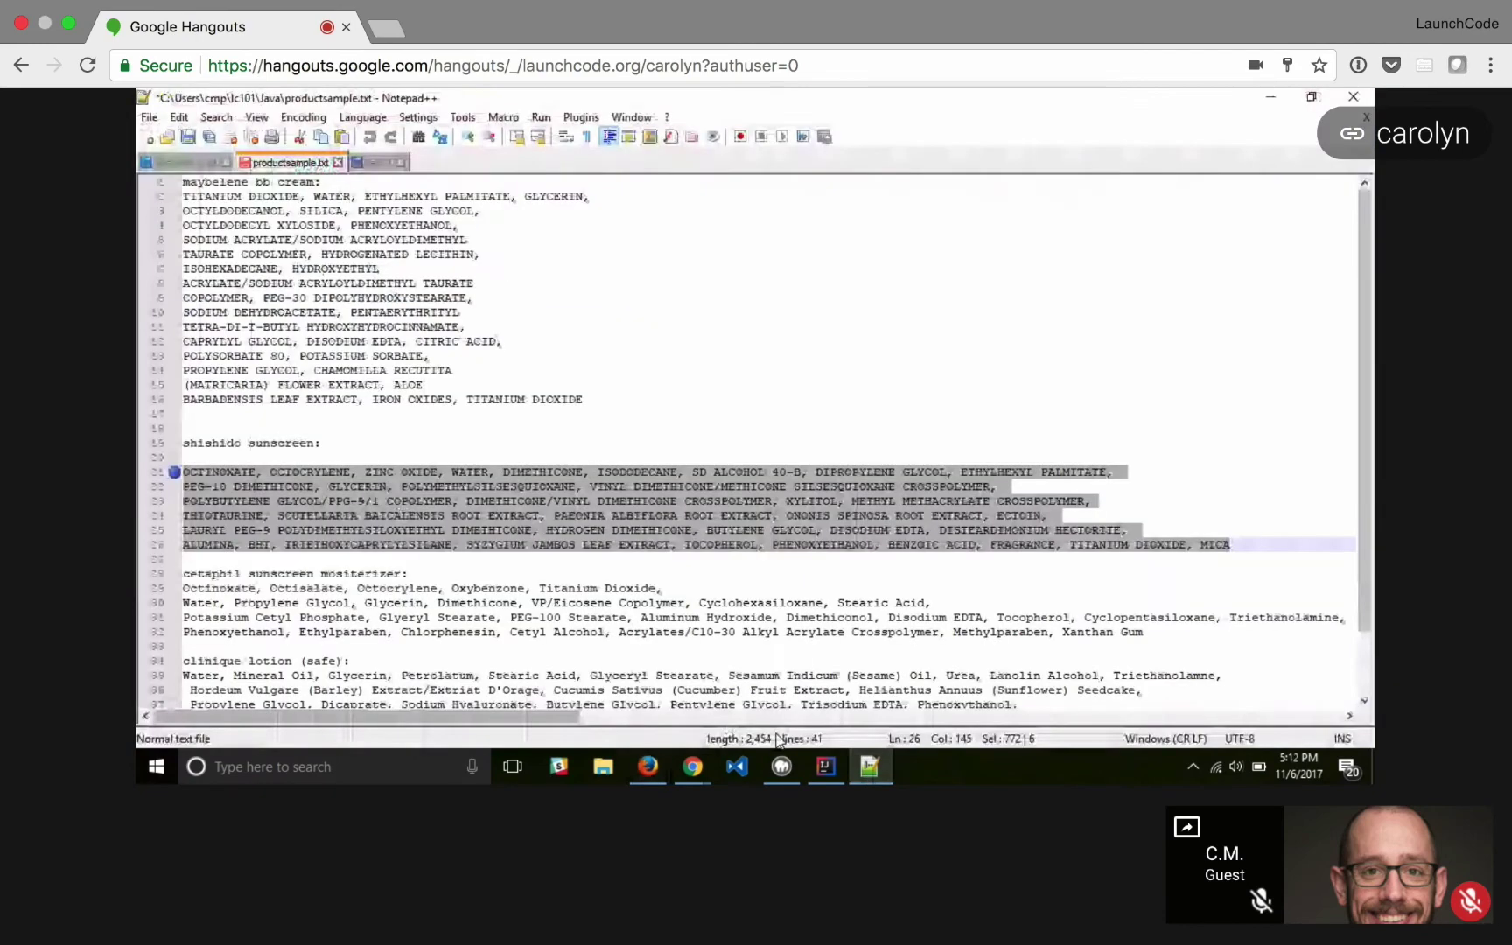
pyautogui.click(674, 769)
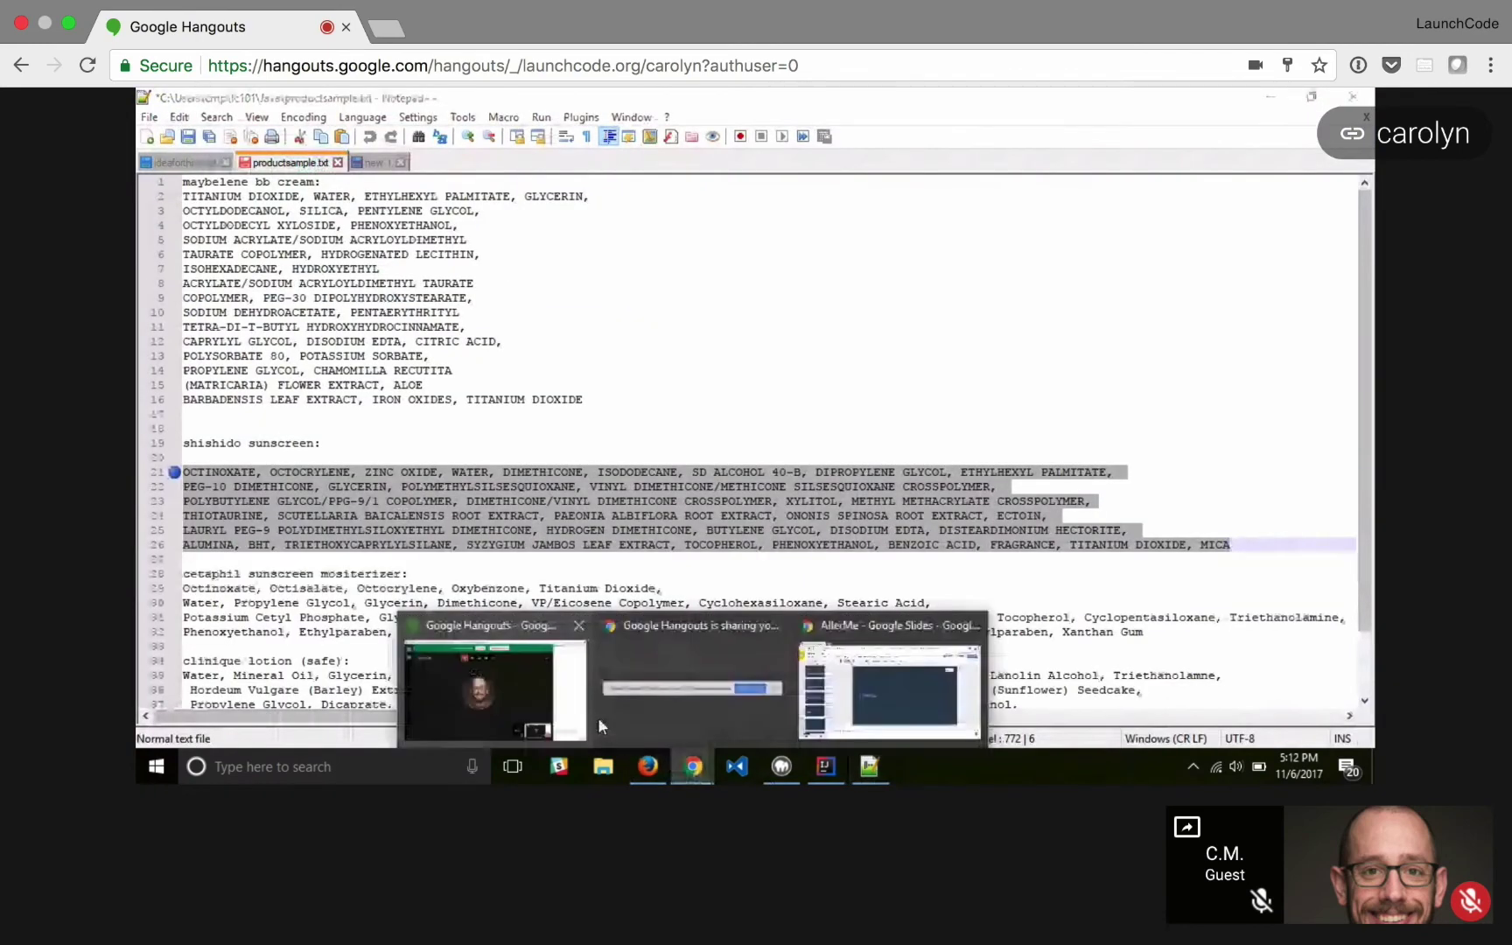
pyautogui.click(659, 770)
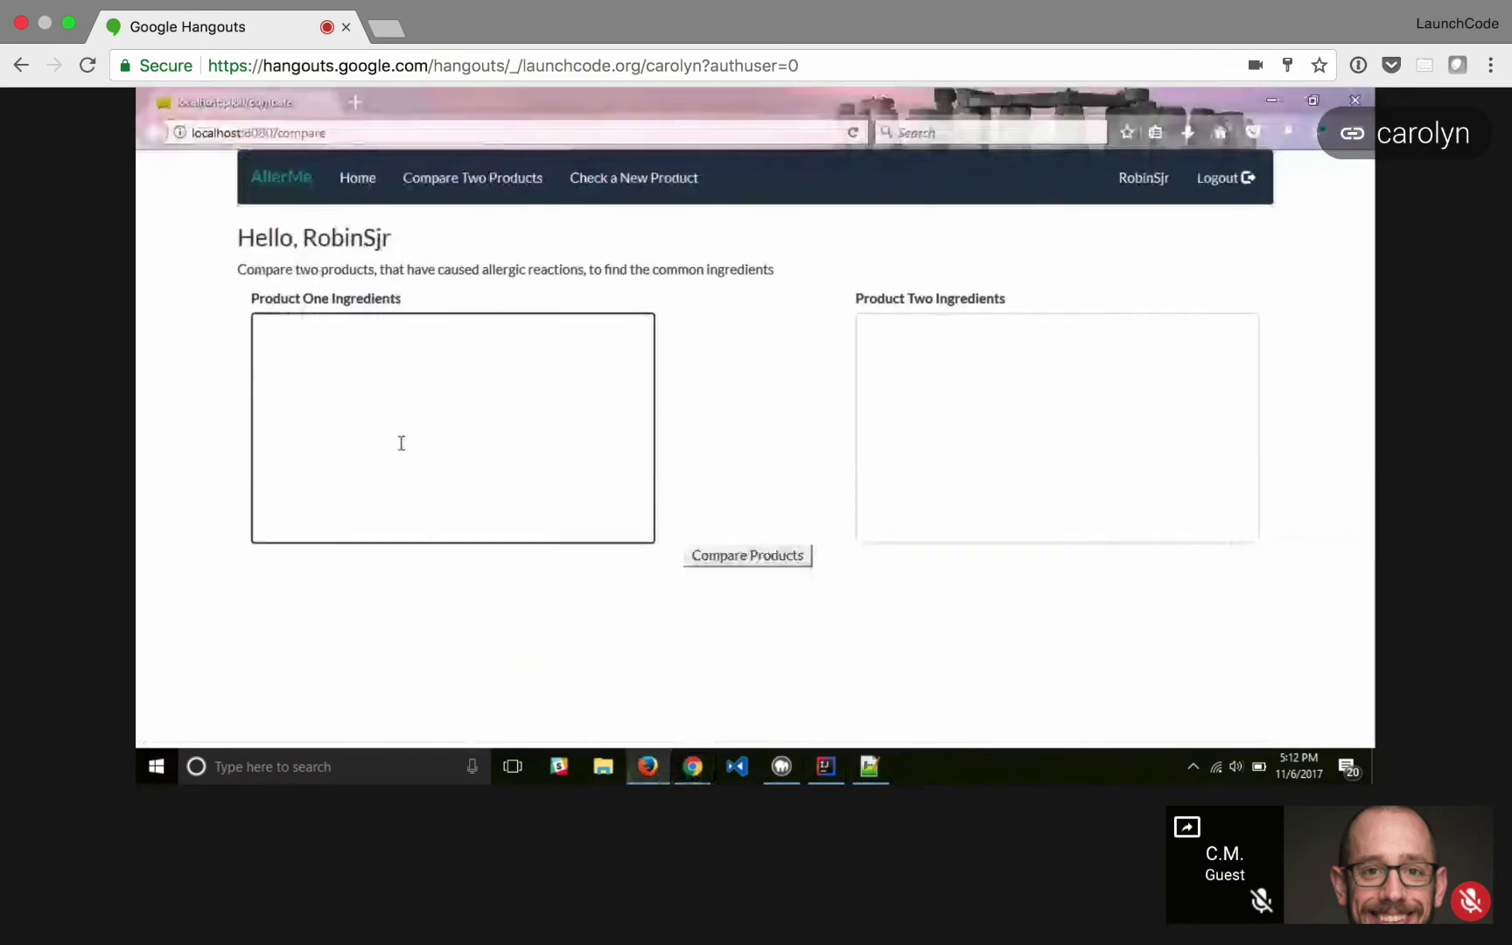
pyautogui.write('OCTINOXATE, OCTOCRYLENE, ZINC OXIDE, WATER, DIMETHICONE, ISODODECANE, SD ALCOHOL 40-B, DIPROPYLENE GLYCOL, ETHYLHEXYL PALMITATE, PEG-10 DIMETHICONE, GLYCERIN, POLYMETHYLSILSESQUIOXANE, VINYL DIMETHICONE/METHICONE SILSESQUIOXANE CROSSPOLYMER, POLYBUTYLENE GLYCOL/PPG-9/1 COPOLYMER, DIMETHICONE/VINYL DIMETHICONE CROSSPOLYMER, XYLITOL, METHYL METHACRYLATE CROSSPOLYMER, THIOTAURINE, SCUTELLARIA BAICALENSIS ROOT EXTRACT, PAEONIA ALBIFLORA ROOT EXTRACT, ONONIS SPINOSA ROOT EXTRACT, ECTOIN, LAURYL PEG-9 POLYDIMETHYLSILOXYETHYL DIMETHICONE, HYDROGEN DIMETHICONE, BUTYLENE GLYCOL, DISODIUM EDTA, DISTEARDIMONIUM HECTORITE, ALUMINA, BHT, TRIETHOXYCAPRYLYLSILANE, SYZYGIUM JAMBOS LEAF EXTRACT, TOCOPHEROL, PHENOXYETHANOL, BENZOIC ACID, FRAGRANCE, TITANIUM DIOXIDE, MICA')
# - Copy the maybelene bb cream lines from productsample.txt and paste them into Product Two
pyautogui.click(965, 449)
pyautogui.click(884, 775)
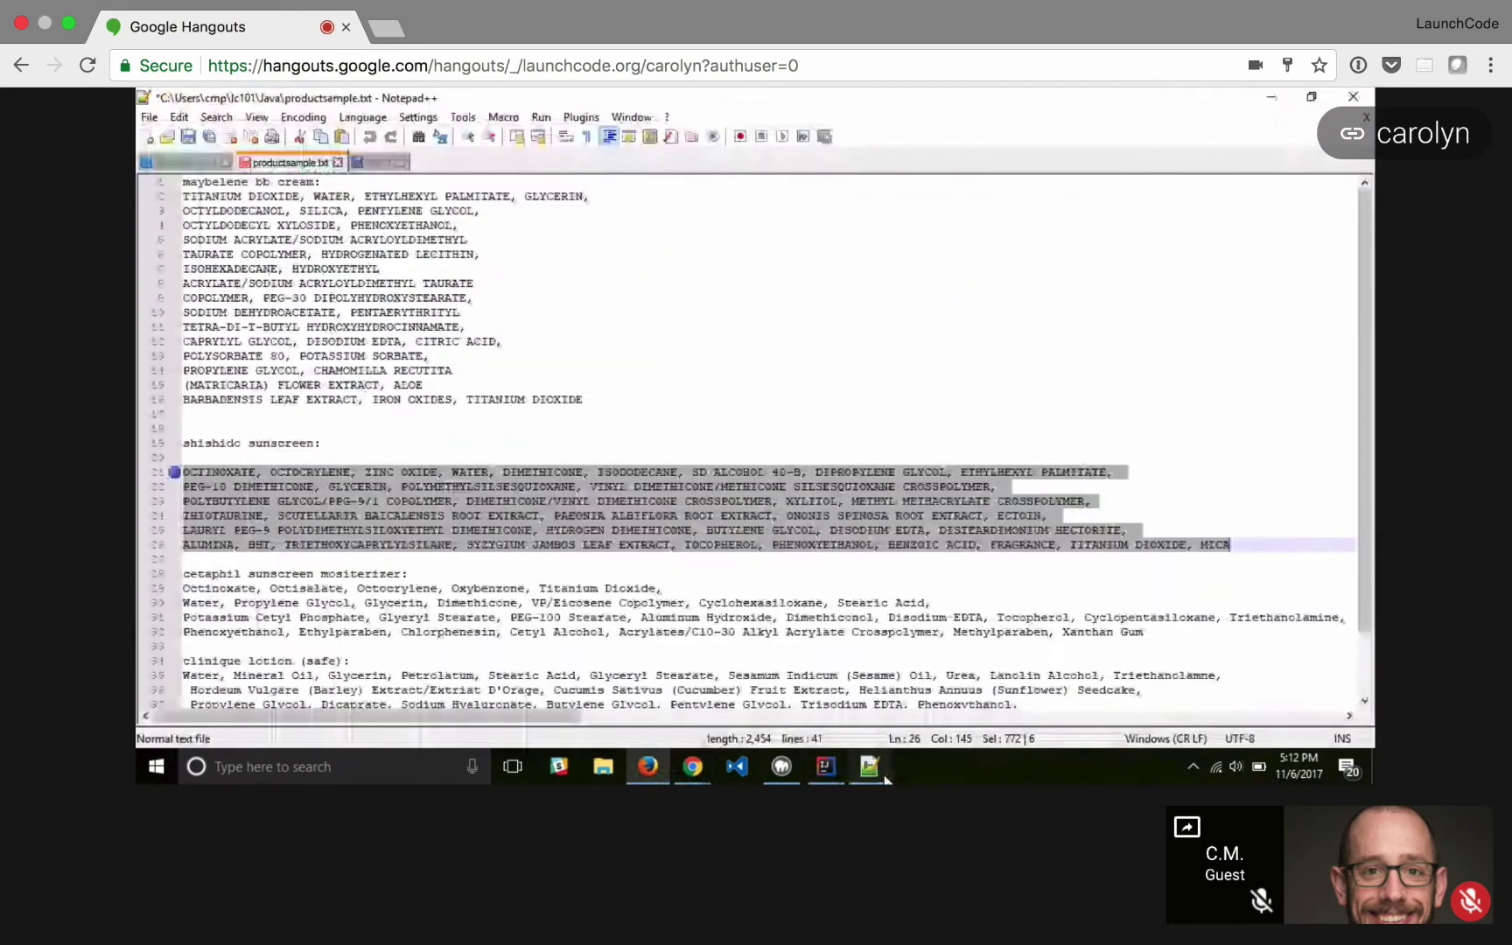
pyautogui.click(589, 400)
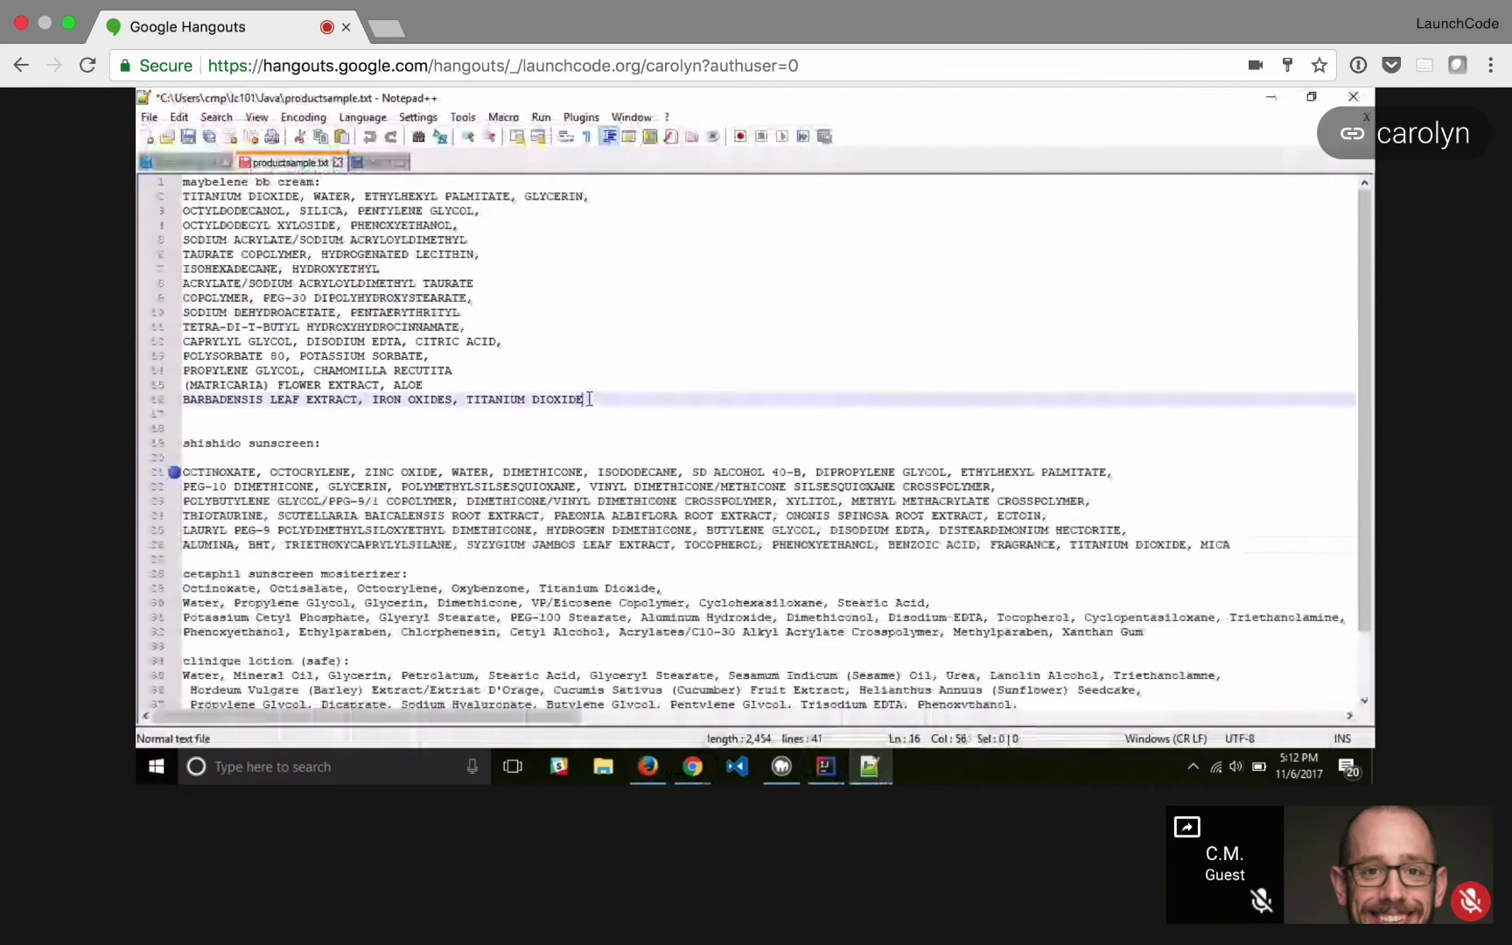
pyautogui.moveTo(589, 400); pyautogui.dragTo(154, 212)
pyautogui.hotkey('ctrl', 'c')
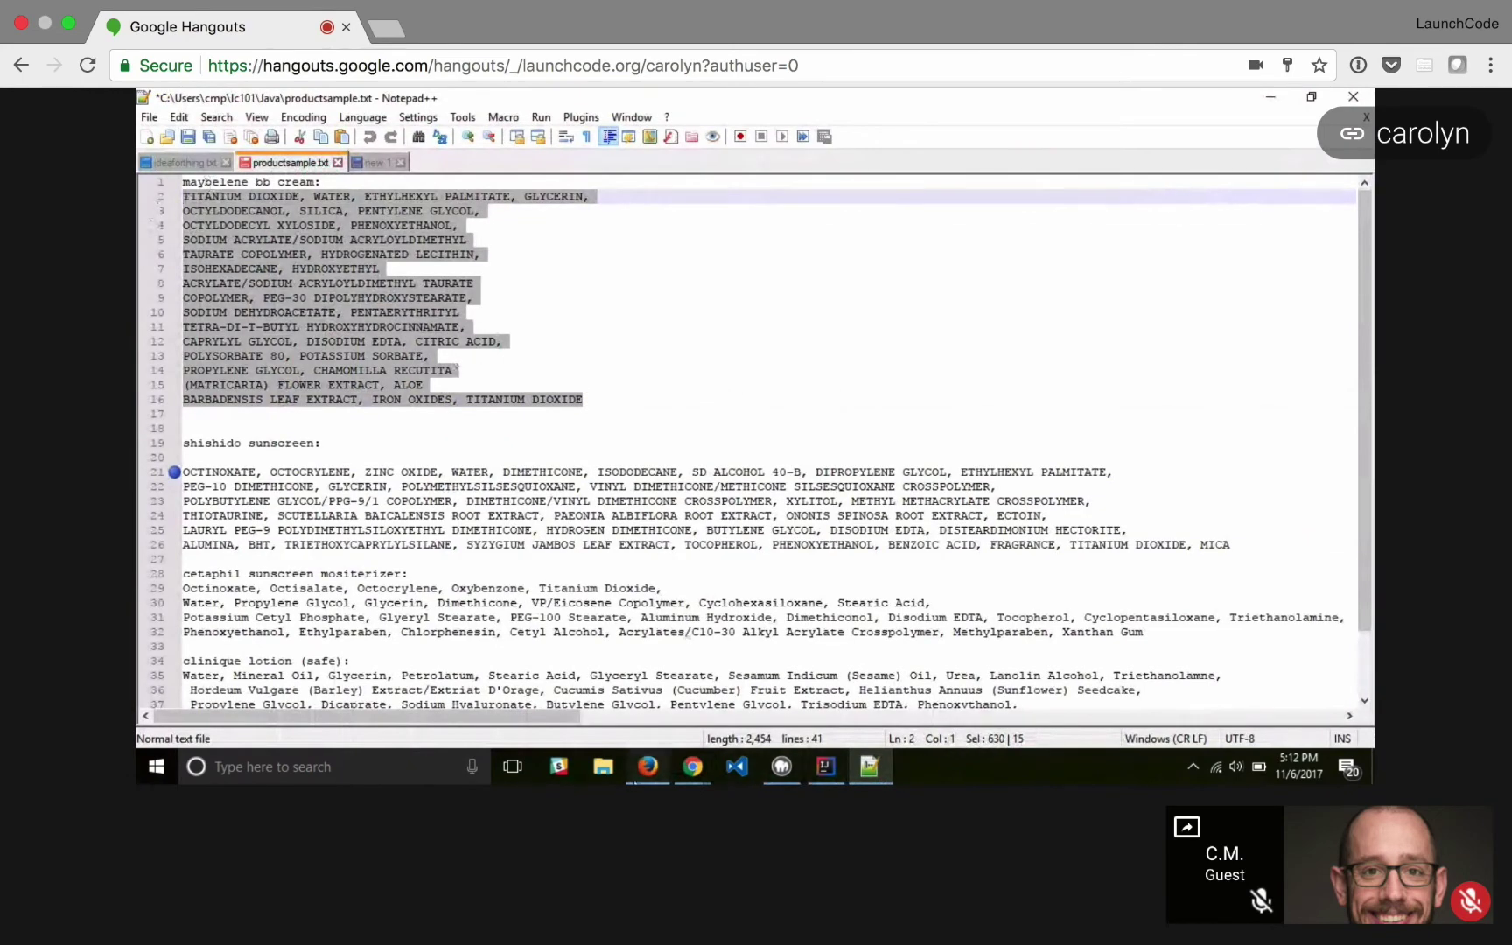
pyautogui.click(648, 775)
pyautogui.click(966, 505)
pyautogui.hotkey('ctrl', 'v')
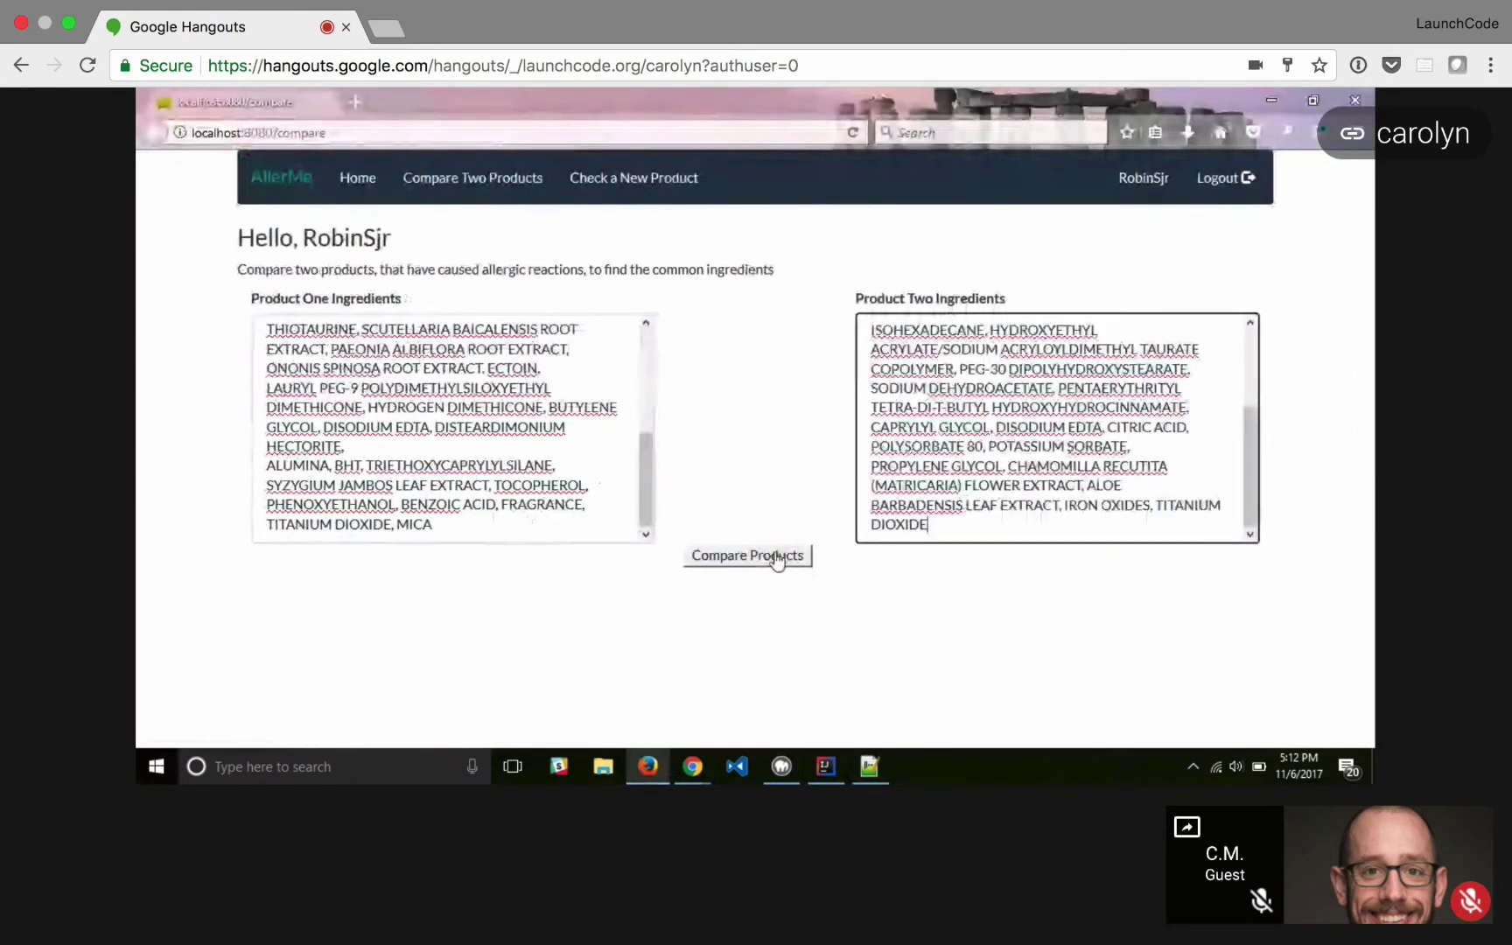
# - Compare the products and save water, ethylhexyl palmitate, glycerin, disodium edta, phenoxyethanol, titanium dioxide as triggers
pyautogui.click(766, 556)
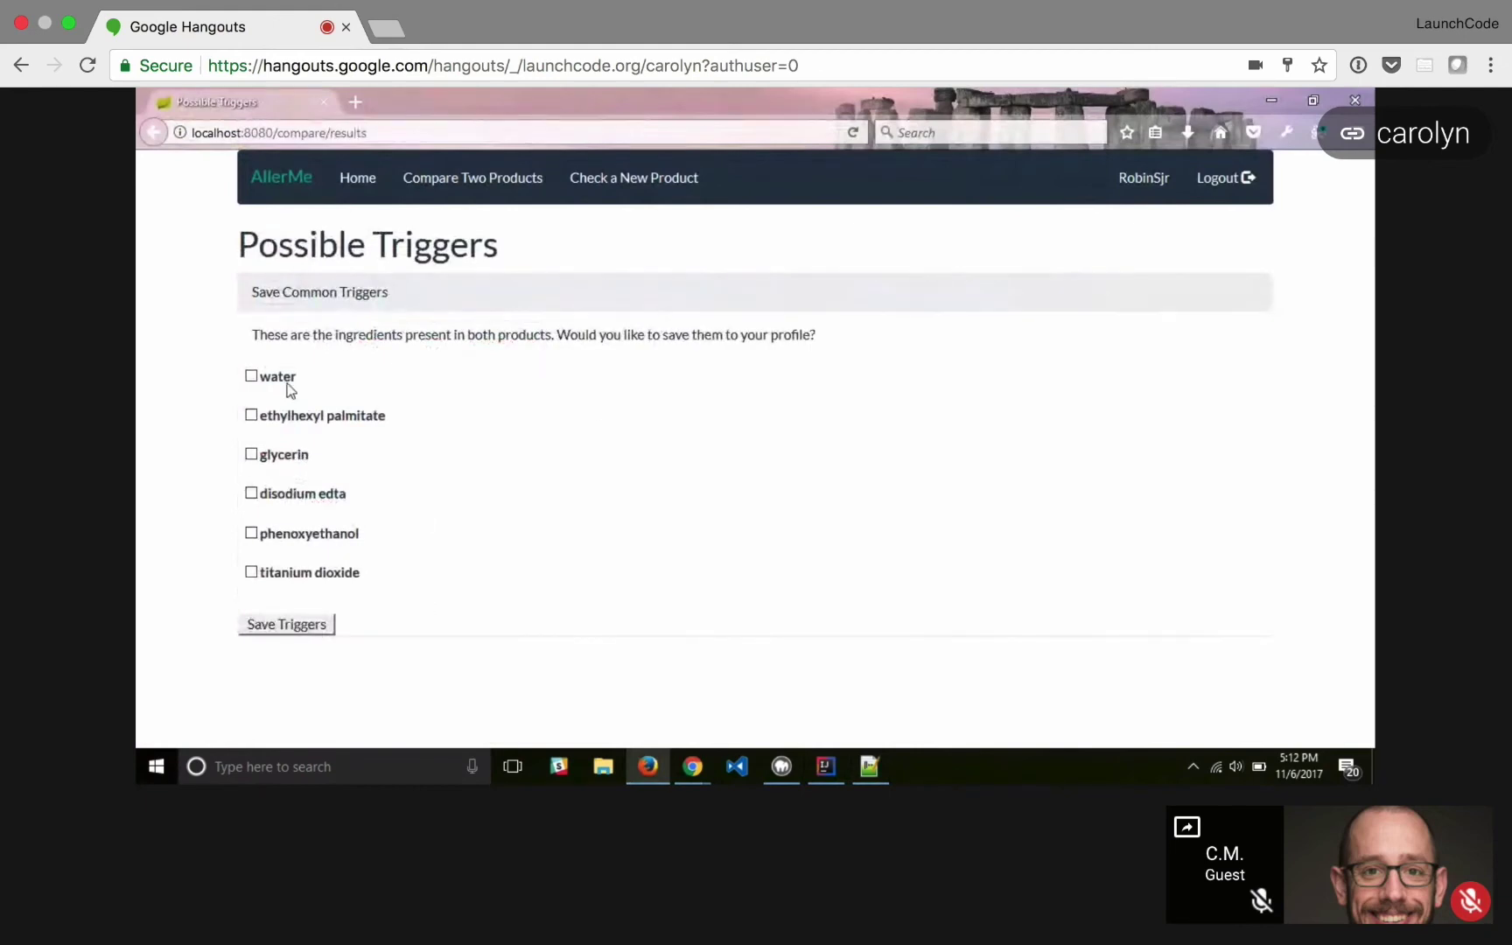
pyautogui.click(251, 376)
pyautogui.click(252, 415)
pyautogui.click(252, 454)
pyautogui.click(251, 493)
pyautogui.click(252, 533)
pyautogui.click(252, 571)
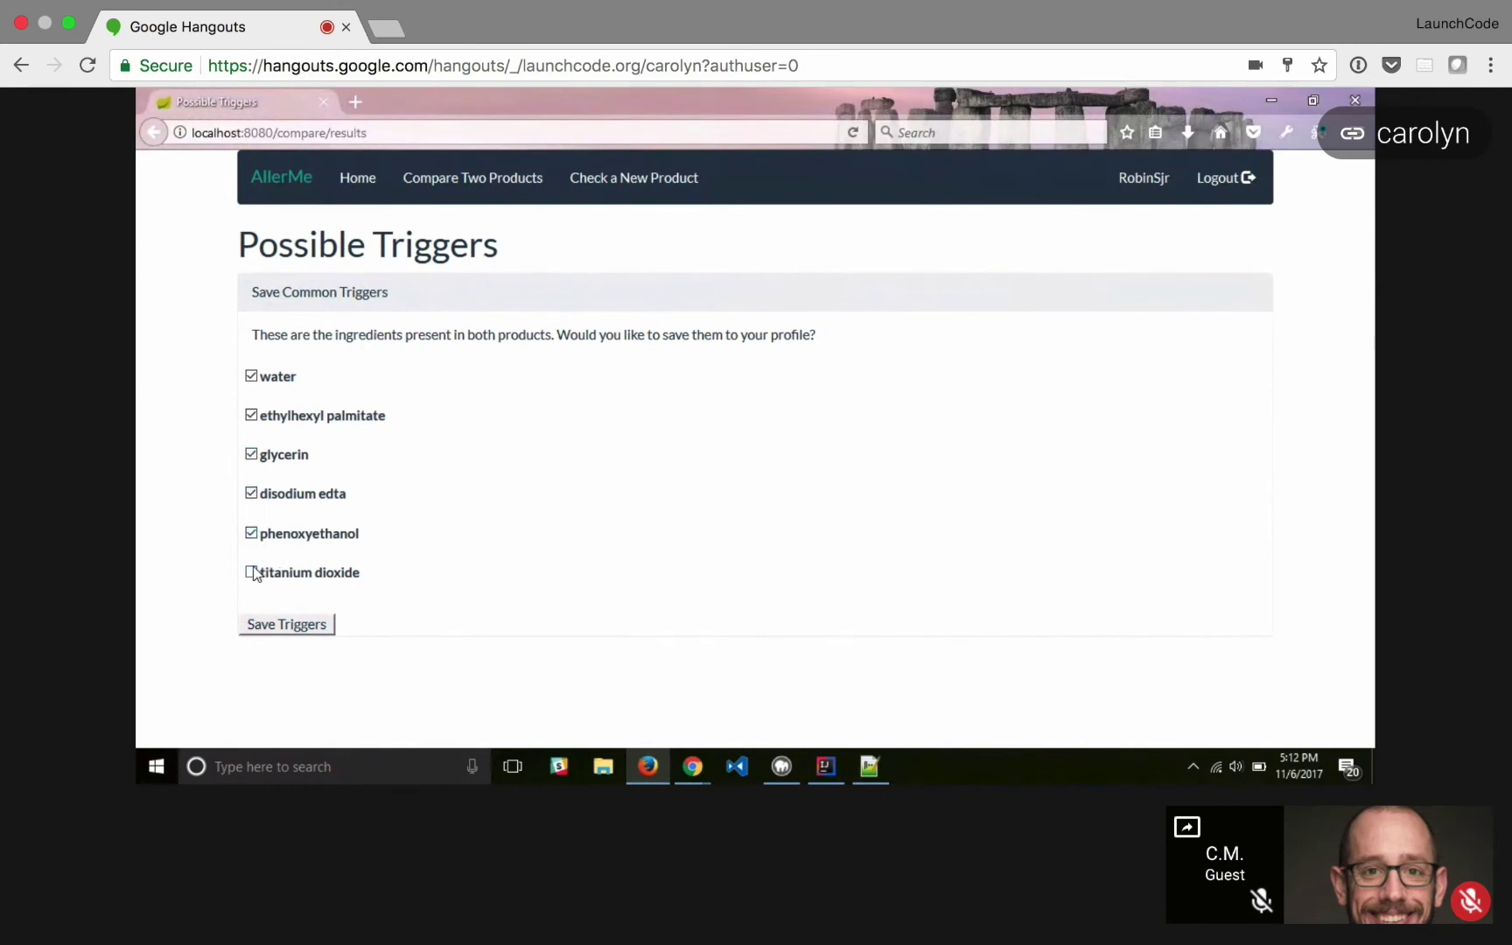
pyautogui.click(263, 625)
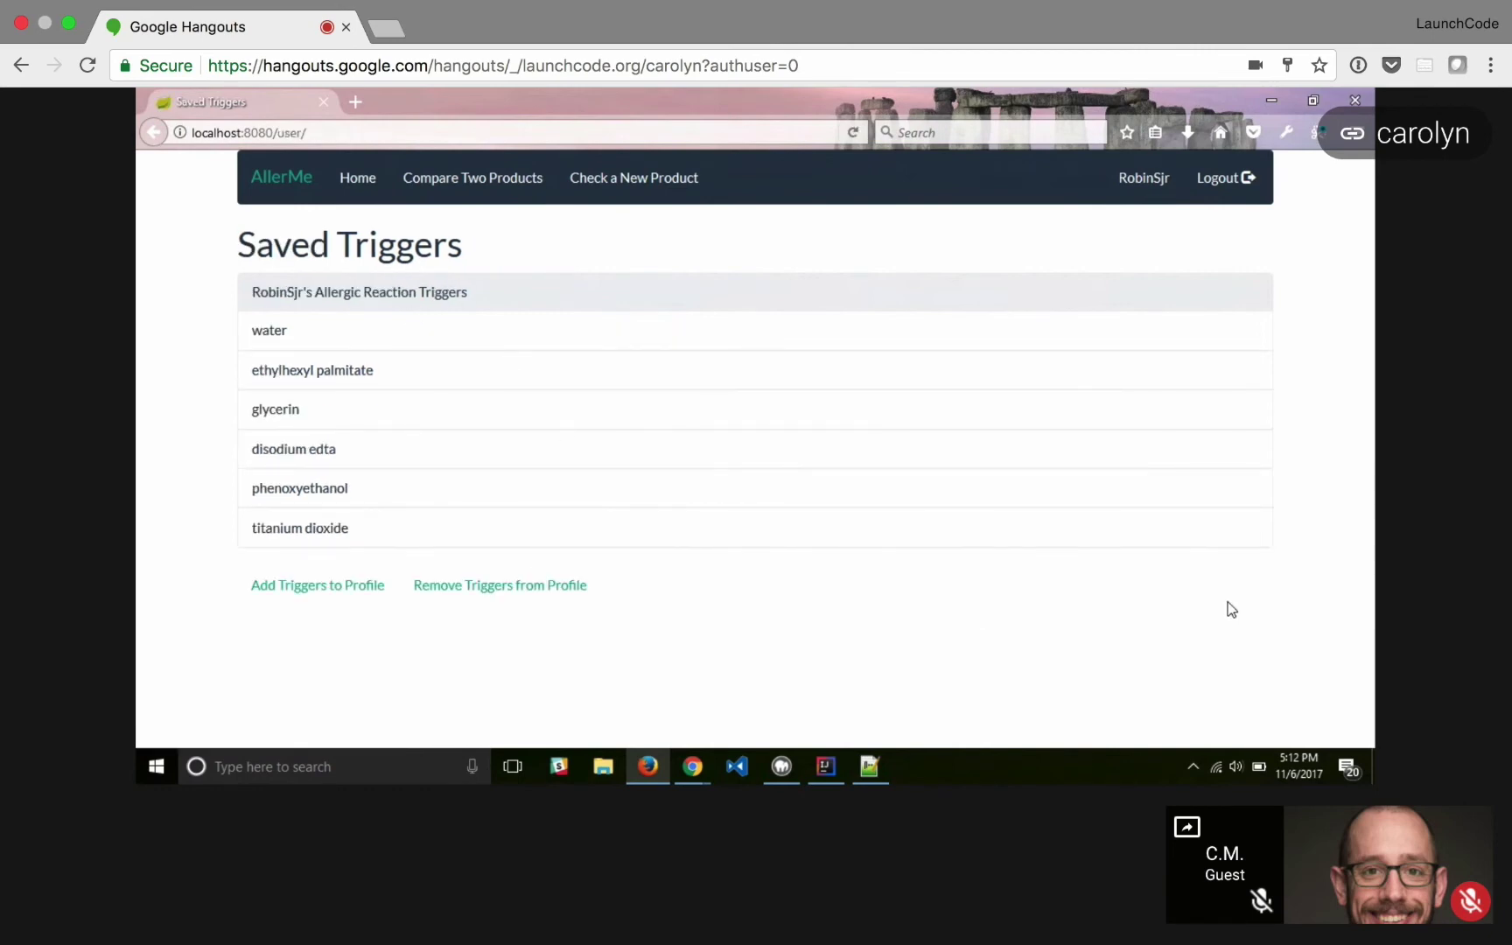
# - Remove water from the saved triggers and return to the Saved Triggers list
pyautogui.click(571, 600)
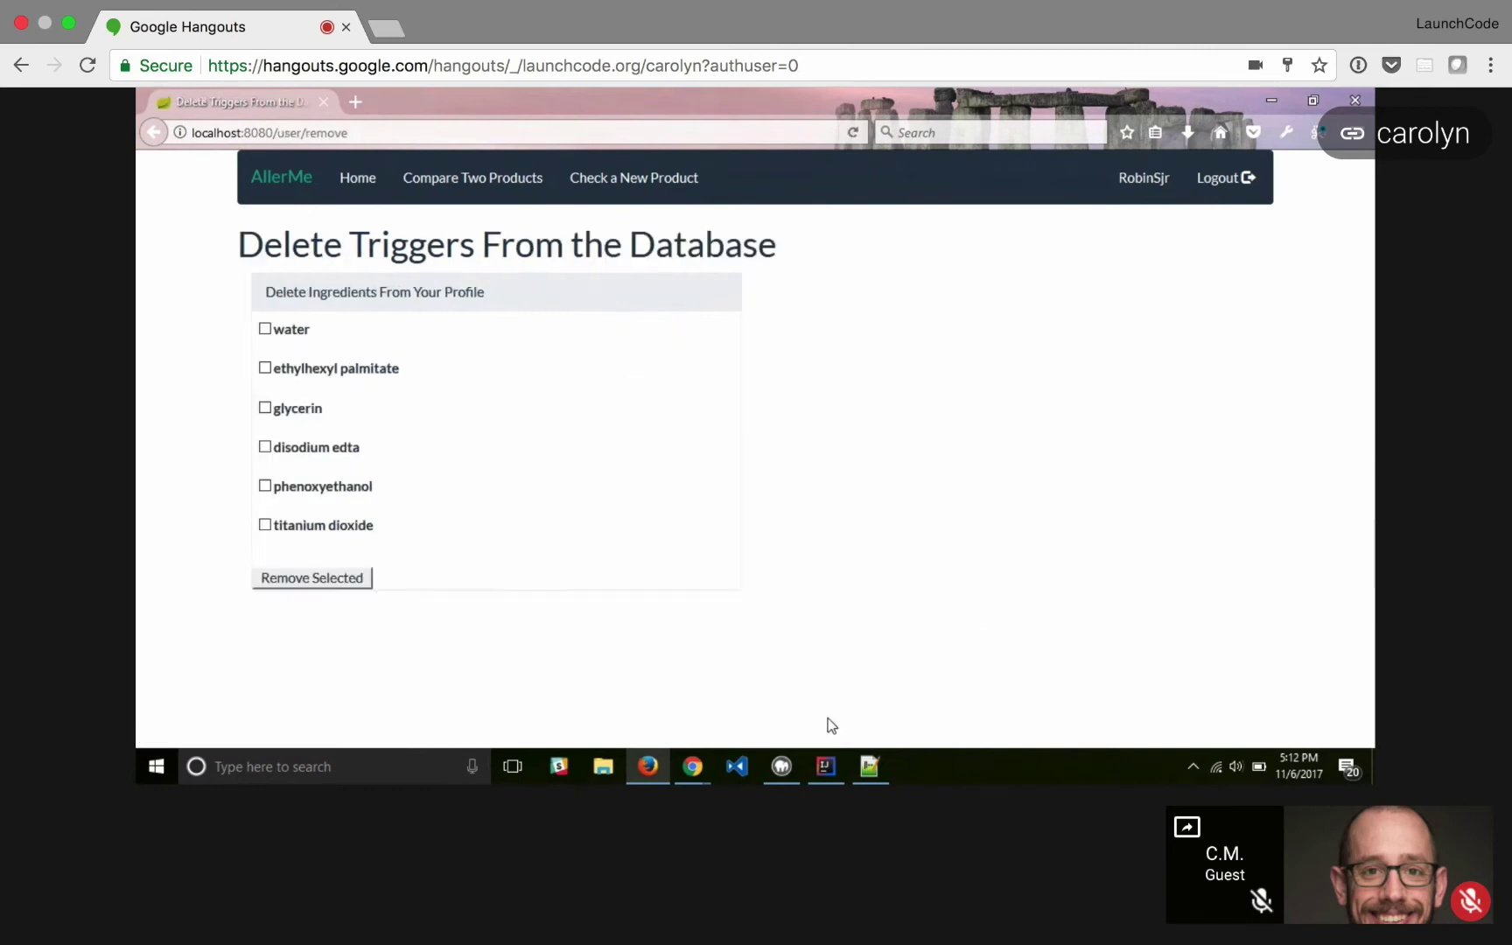
pyautogui.click(265, 329)
pyautogui.click(361, 582)
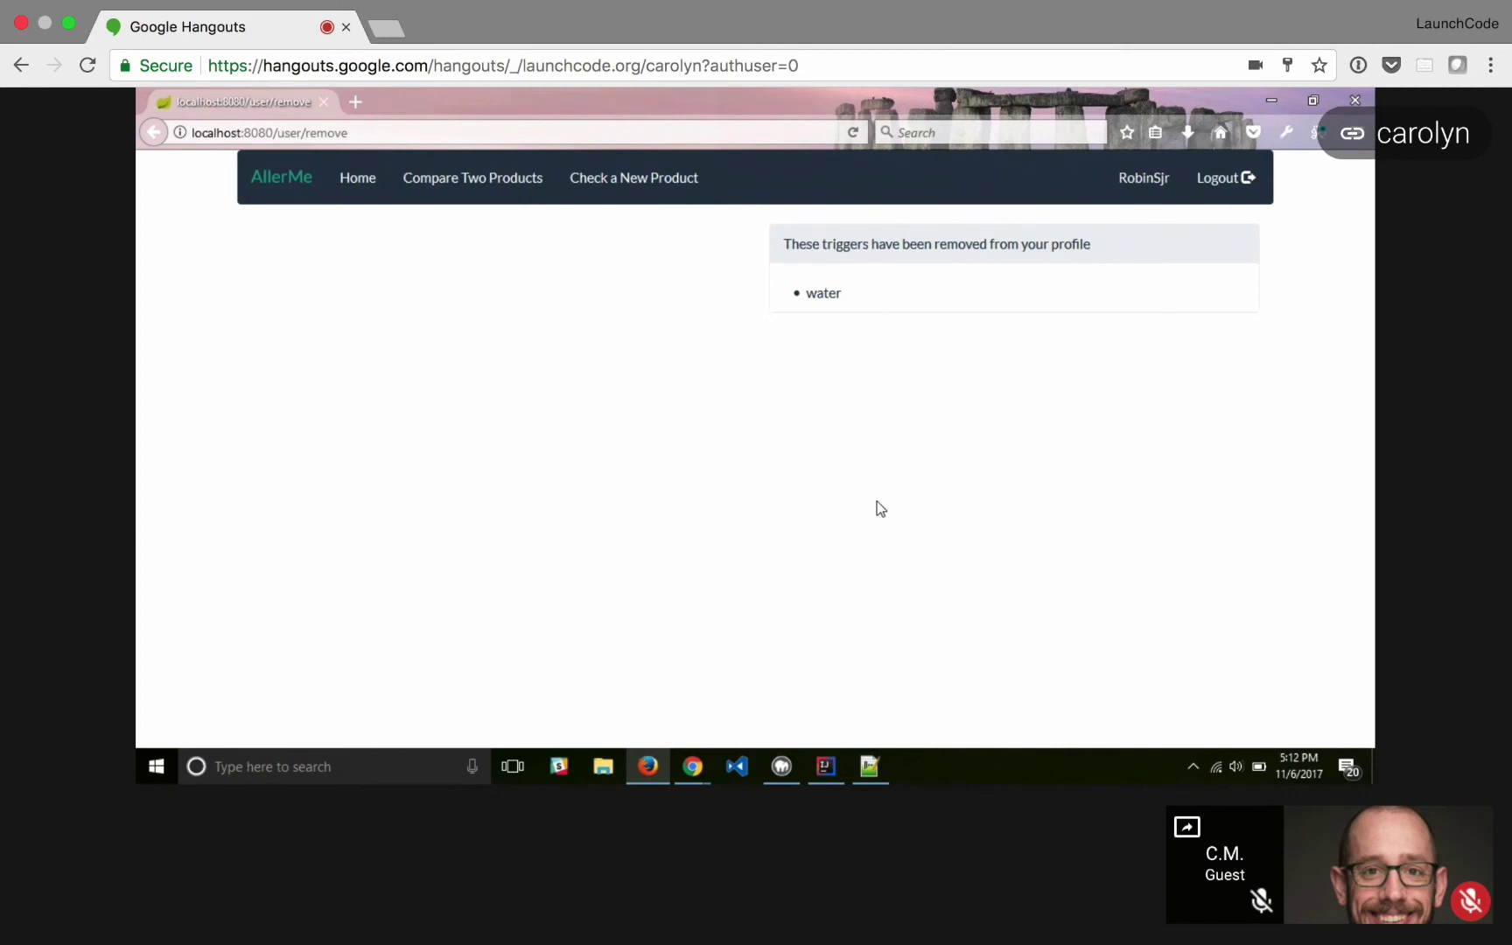
pyautogui.click(361, 184)
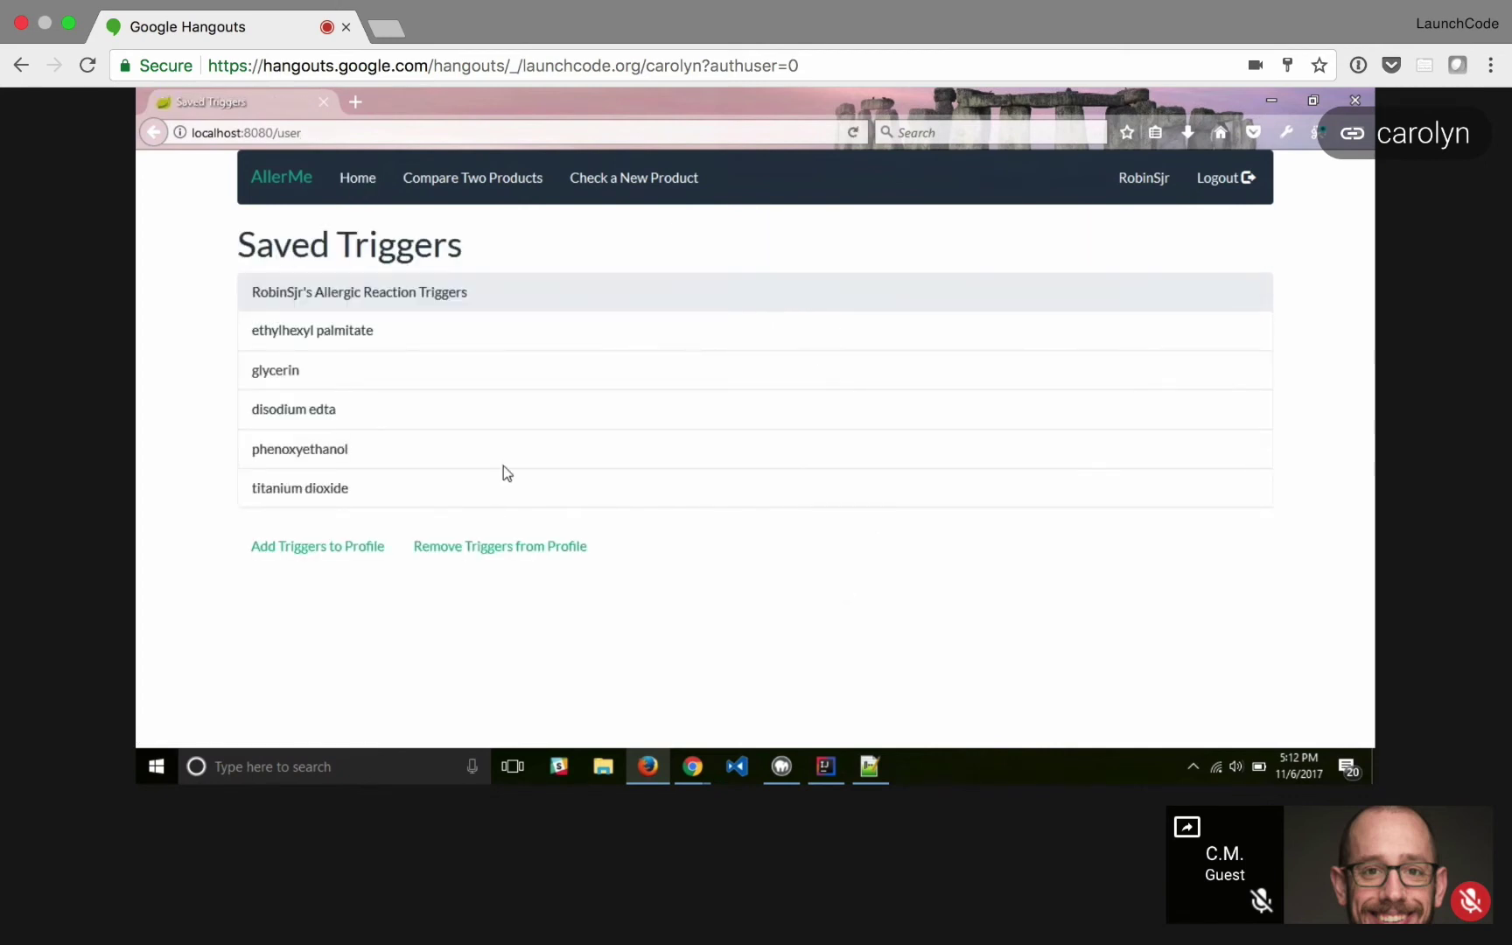
# - Paste the new product's ingredients from productsample.txt and compare them to the saved triggers
pyautogui.click(662, 183)
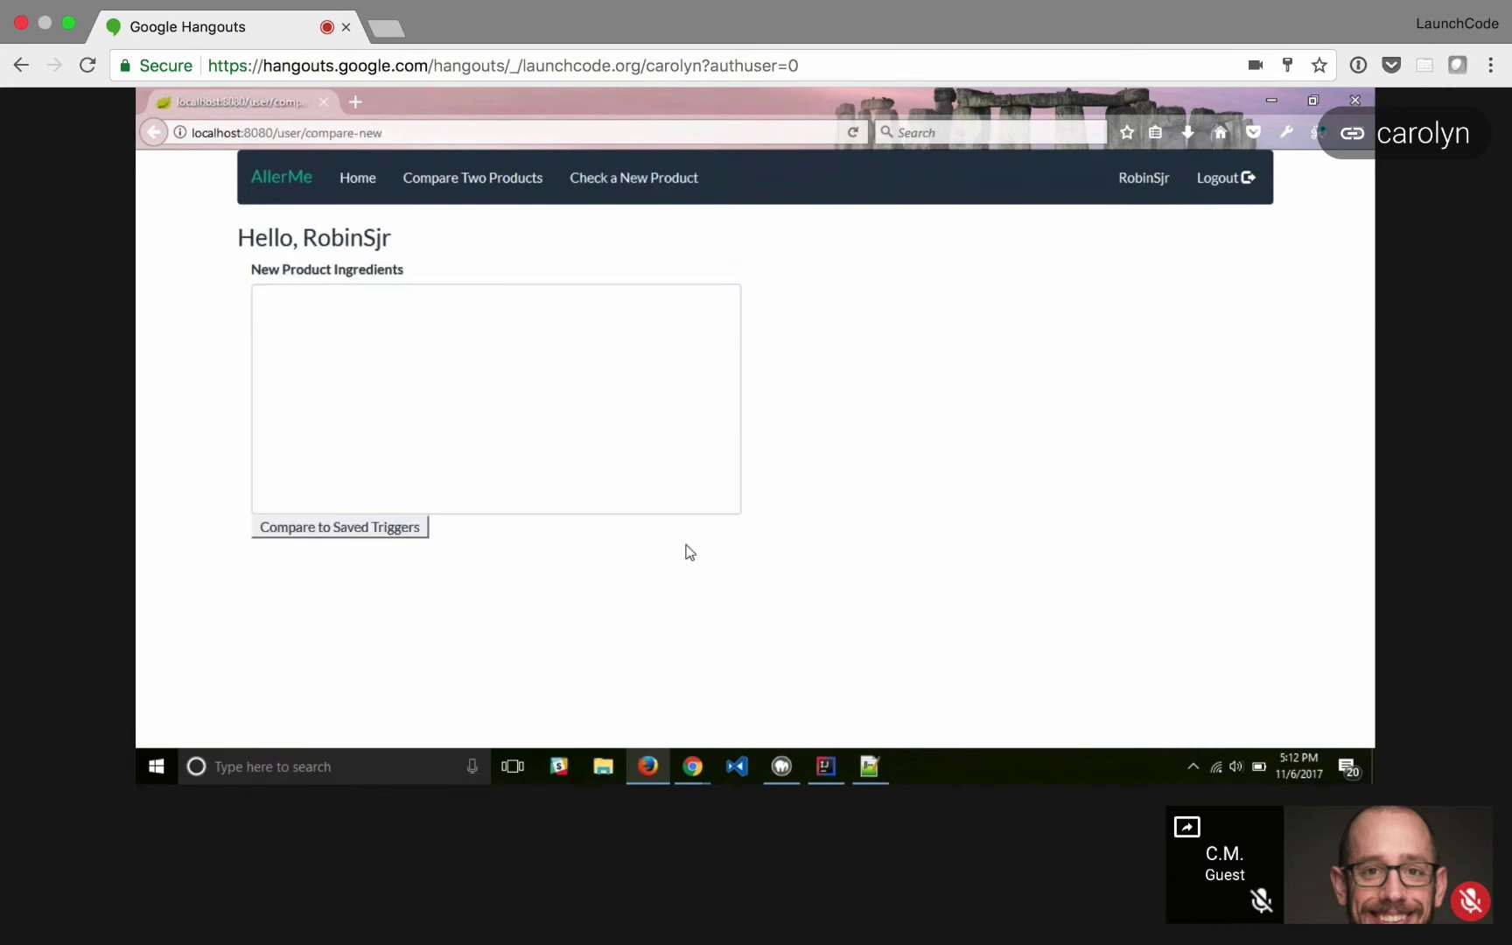
pyautogui.click(609, 436)
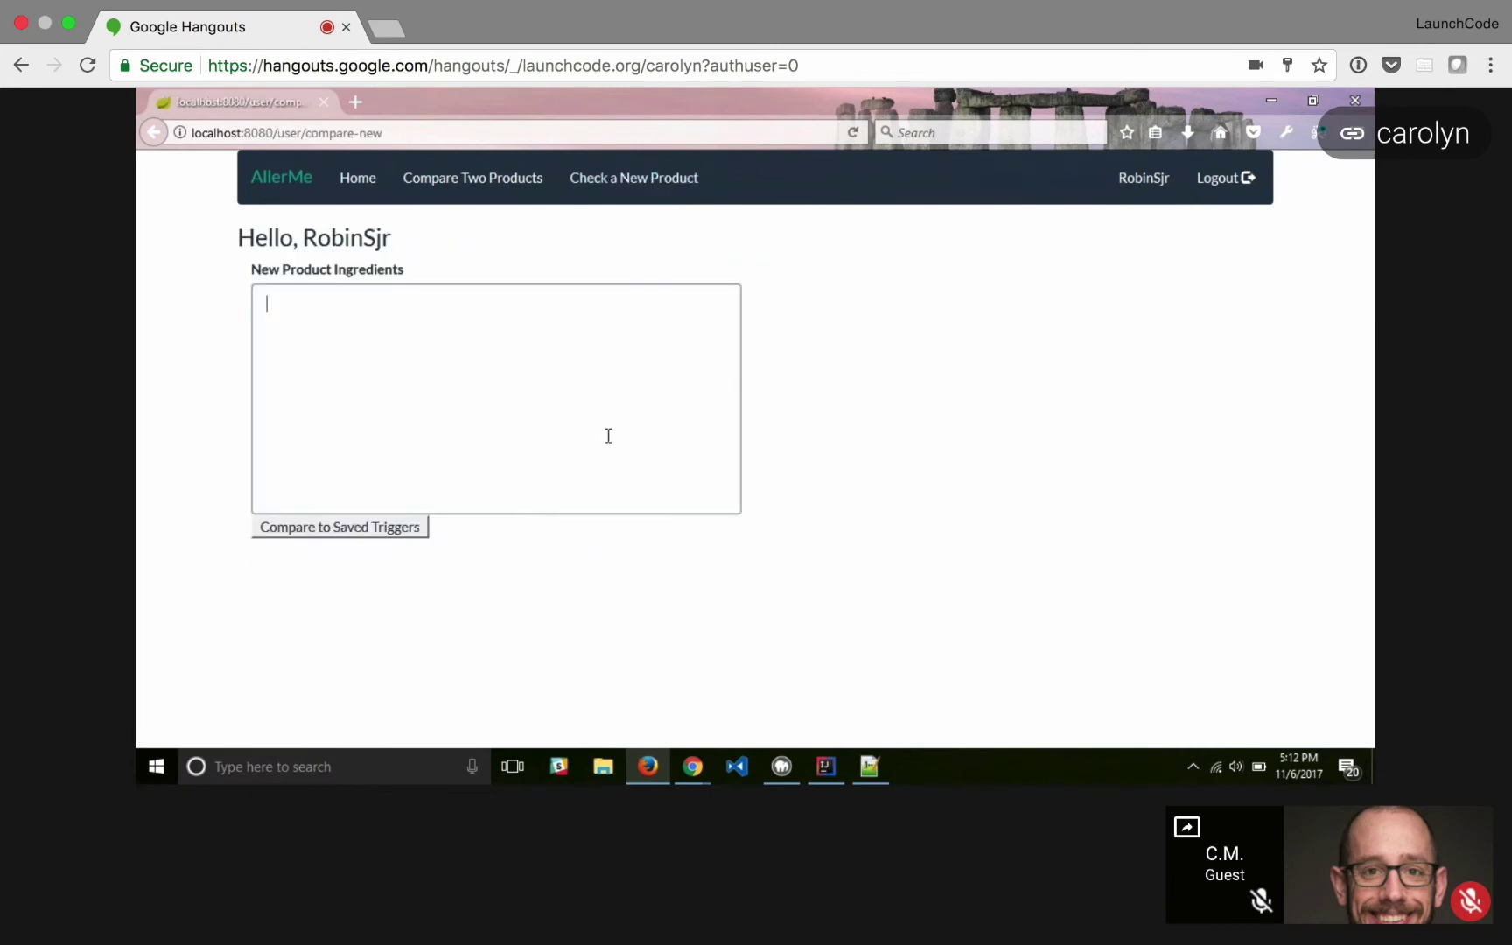
pyautogui.click(869, 767)
pyautogui.scroll(-1, 752, 438)
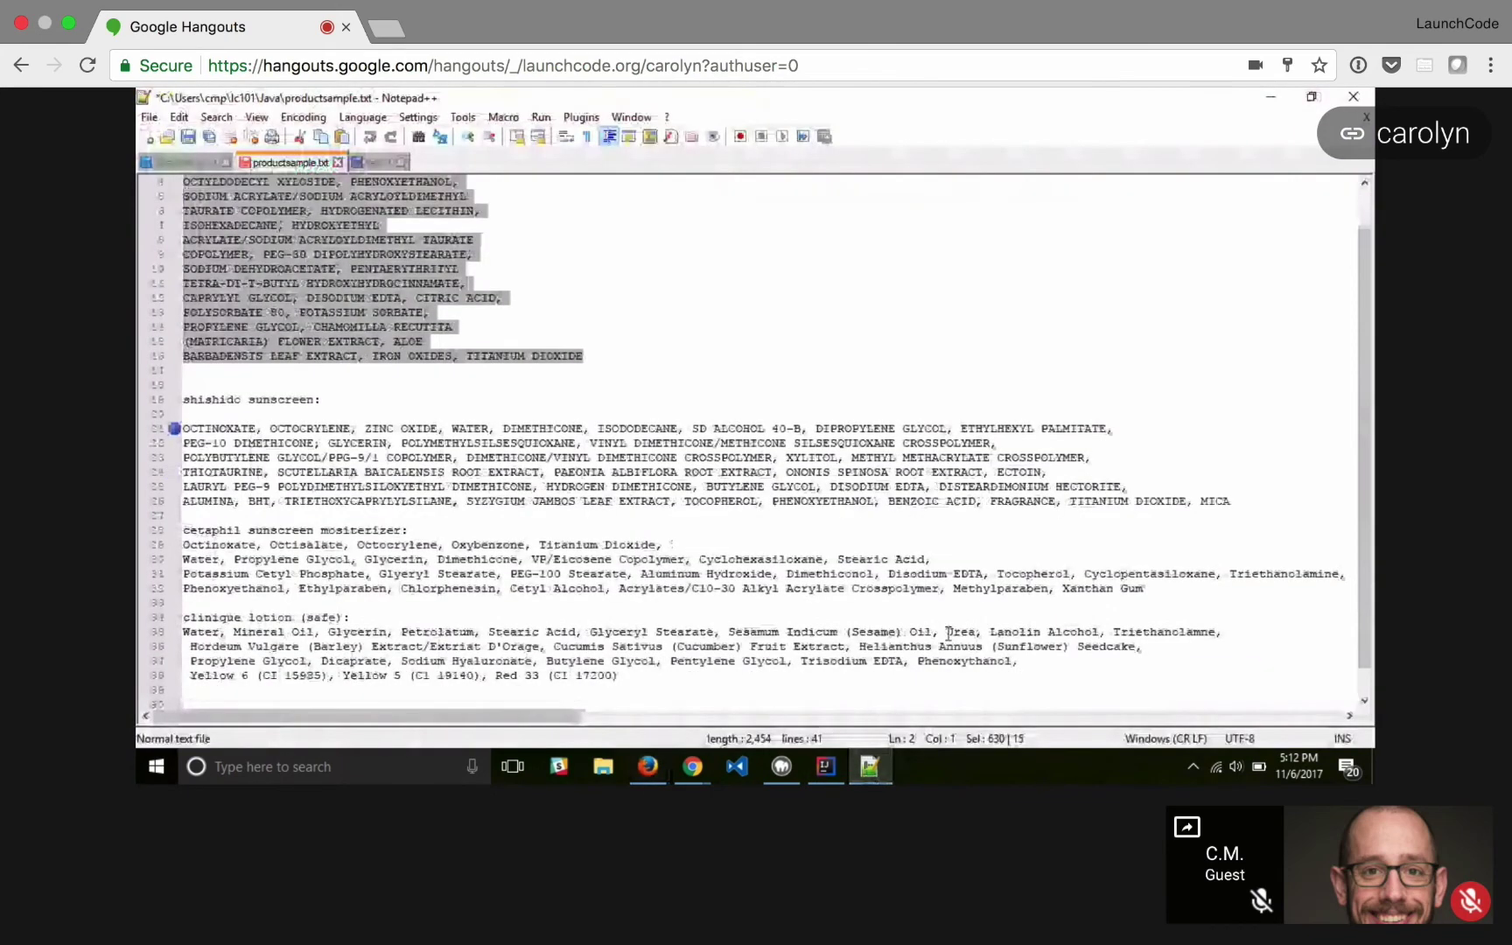
pyautogui.moveTo(1146, 588); pyautogui.dragTo(151, 540)
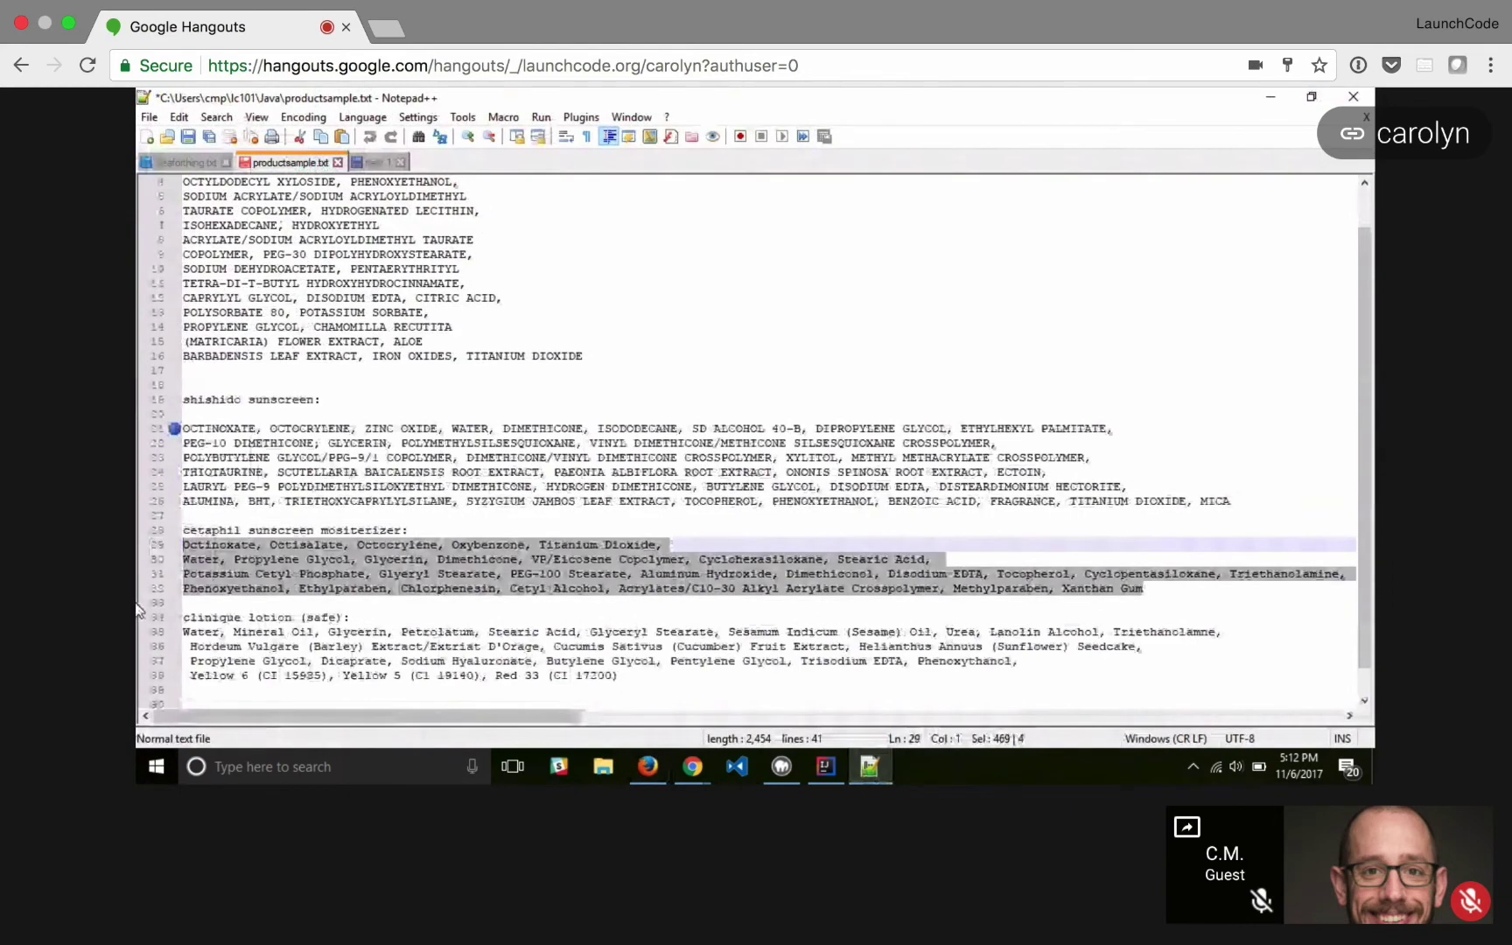
pyautogui.click(647, 766)
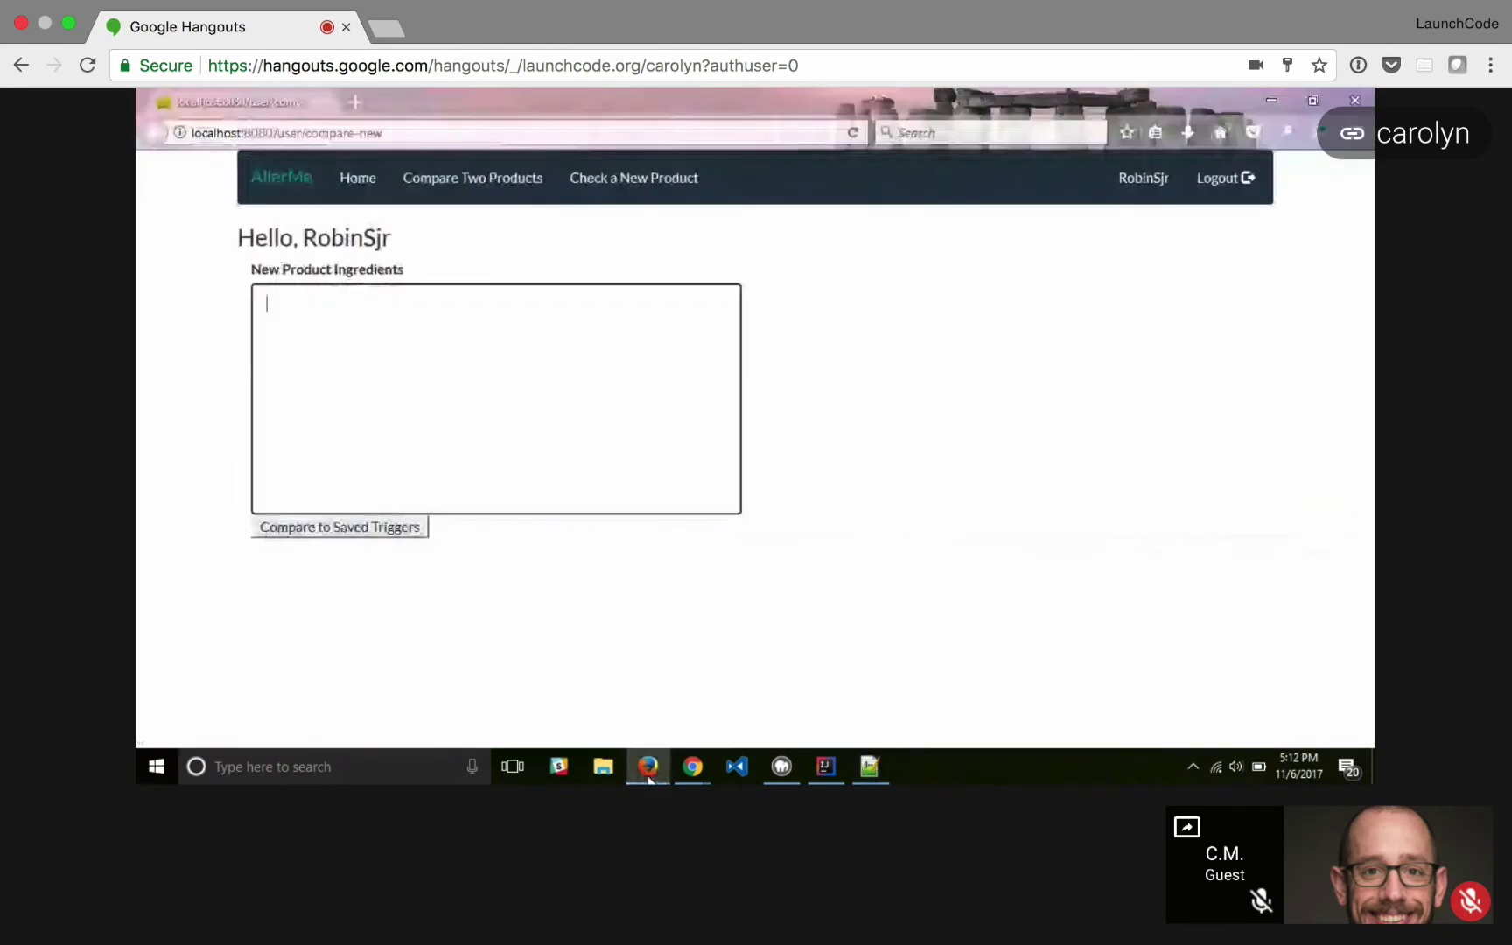
pyautogui.click(456, 427)
pyautogui.write('Octinoxate, Octisalate, Octocrylene, Oxybenzone, Titanium Dioxide, Water, Propylene Glycol, Glycerin, Dimethicone, VP/Eicosene Copolymer, Cyclohexasiloxane, Stearic Acid, Potassium Cetyl Phosphate, Glyeryl Stearate, PEG-100 Stearate, Aluminum Hydroxide, Dimethiconol, Disodium EDTA, Tocopherol, Cyclopentasiloxane, Triethanolamine, Phenoxyethanol, Ethylparaben, Chlorphenesin, Cetyl Alcohol, Acrylates/C10-30 Alkyl Acrylate Crosspolymer, Methylparaben, Xanthan Gum')
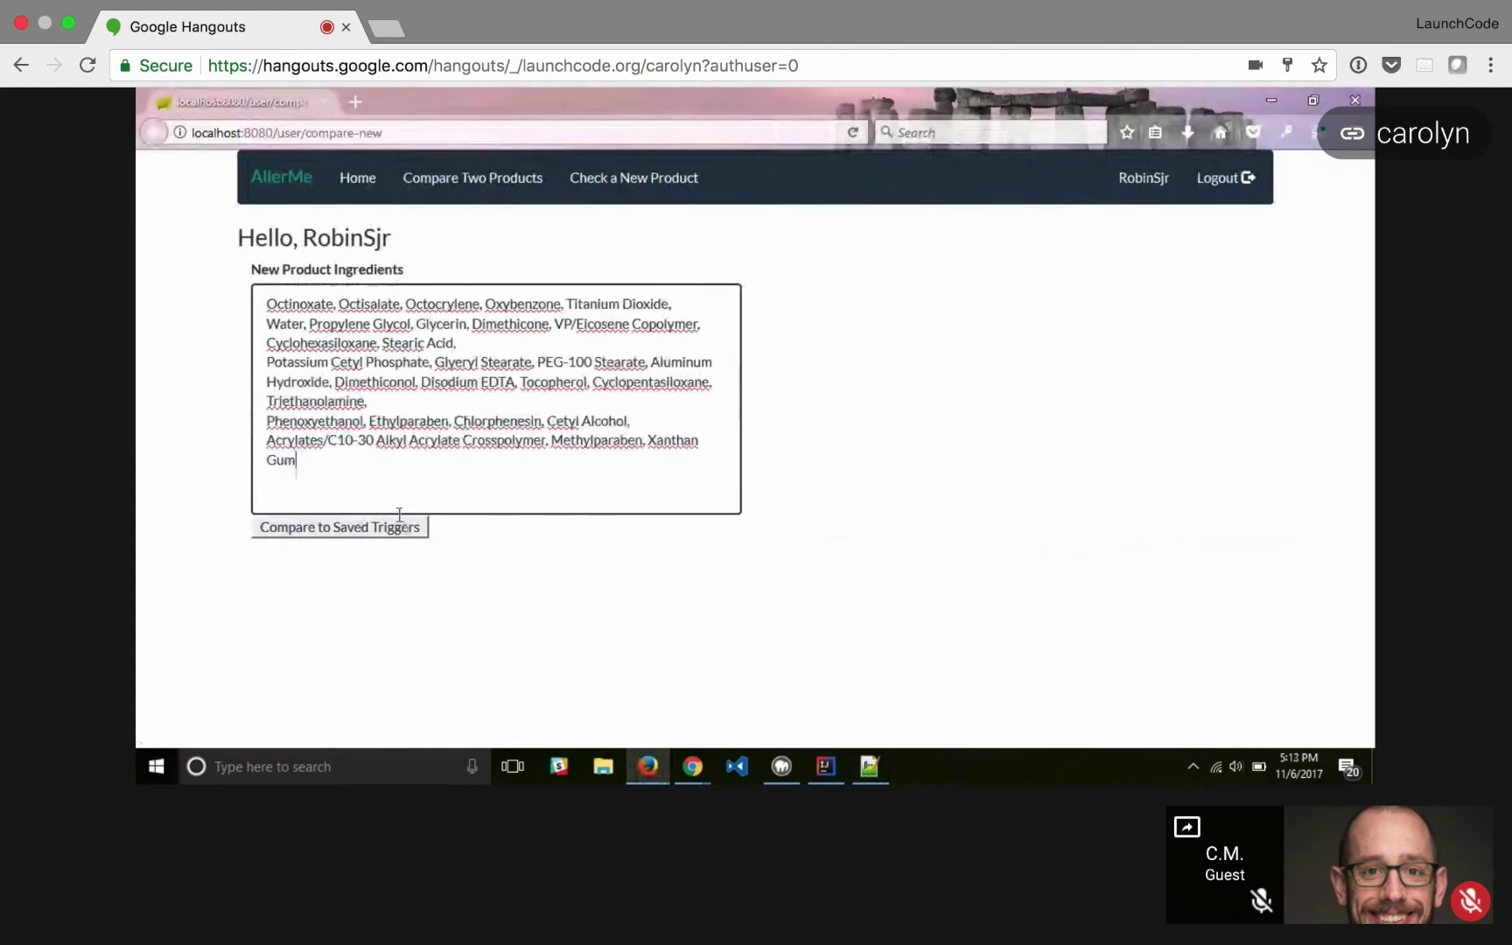
pyautogui.click(403, 530)
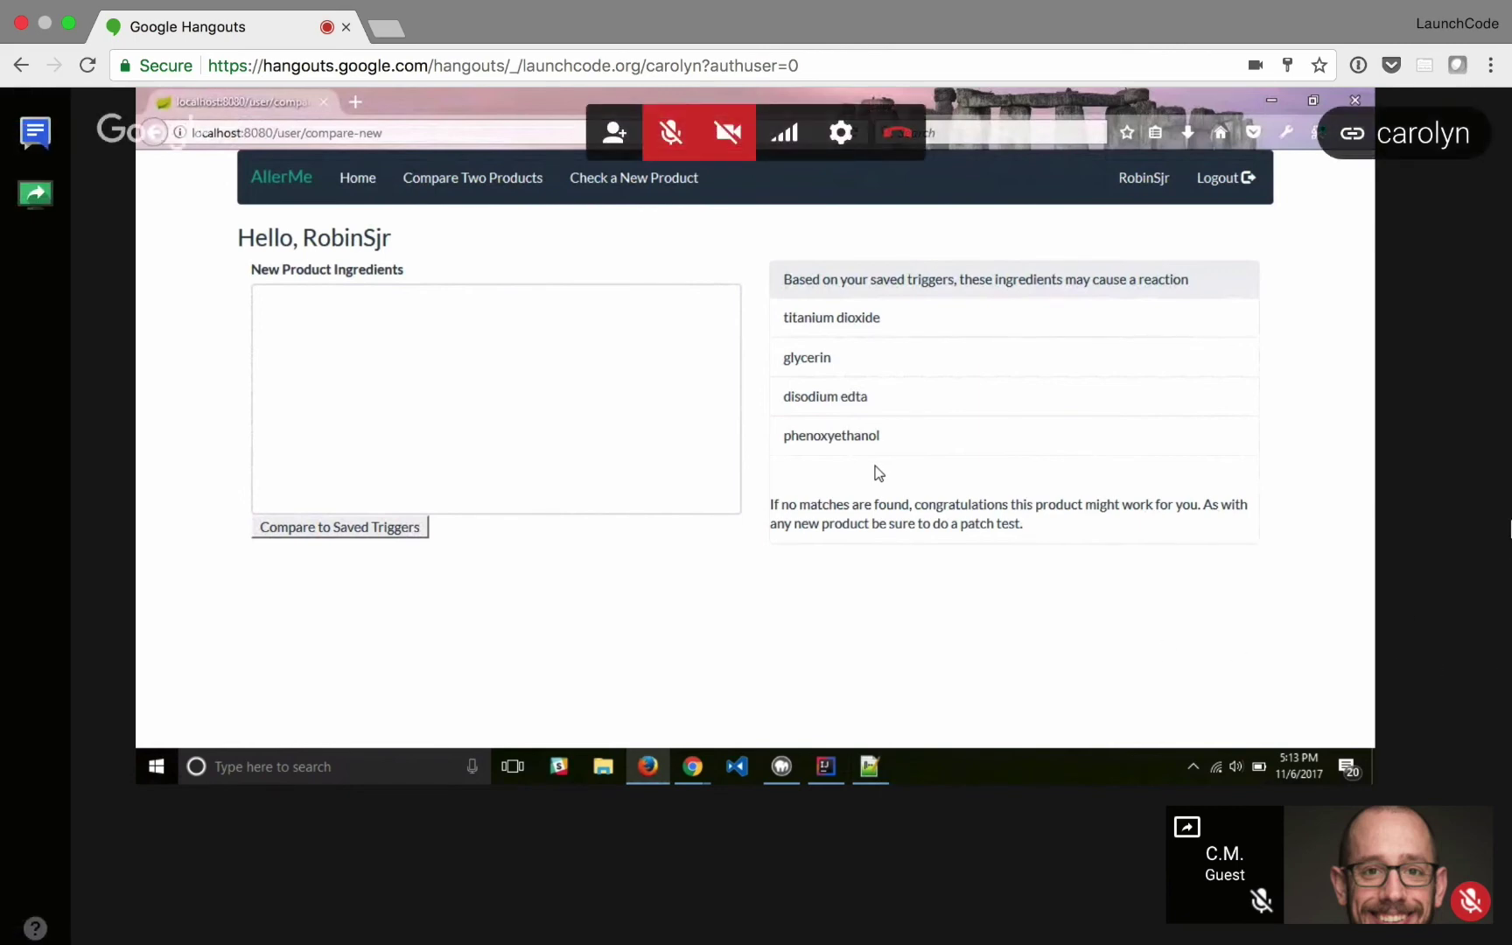
# - Clear the previous product's list from the ingredients box
pyautogui.click(701, 490)
pyautogui.write("Water, Mineral Oil, Glycerin, Petrolatum, Stearic Acid, Glyceryl Stearate, Sesamum Indicum (Sesame) Oil, Urea, Lanolin Alcohol, Triethanolamne,  Hordeum Vulgare (Barley) Extract/Extriat D'Orage, Cucumis Sativus (Cucumber) Fruit Extract, Helianthus Annuus (Sunflower) Seedcake,  Propylene Glycol, Dicaprate, Sodium Hyaluronate, Butylene Glycol, Pentylene Glycol, Trisodium EDTA, Phenoxythanol,  Yellow 6 (CI 15985), Yellow 5 (C1 19140), Red 33 (C1 17200)")
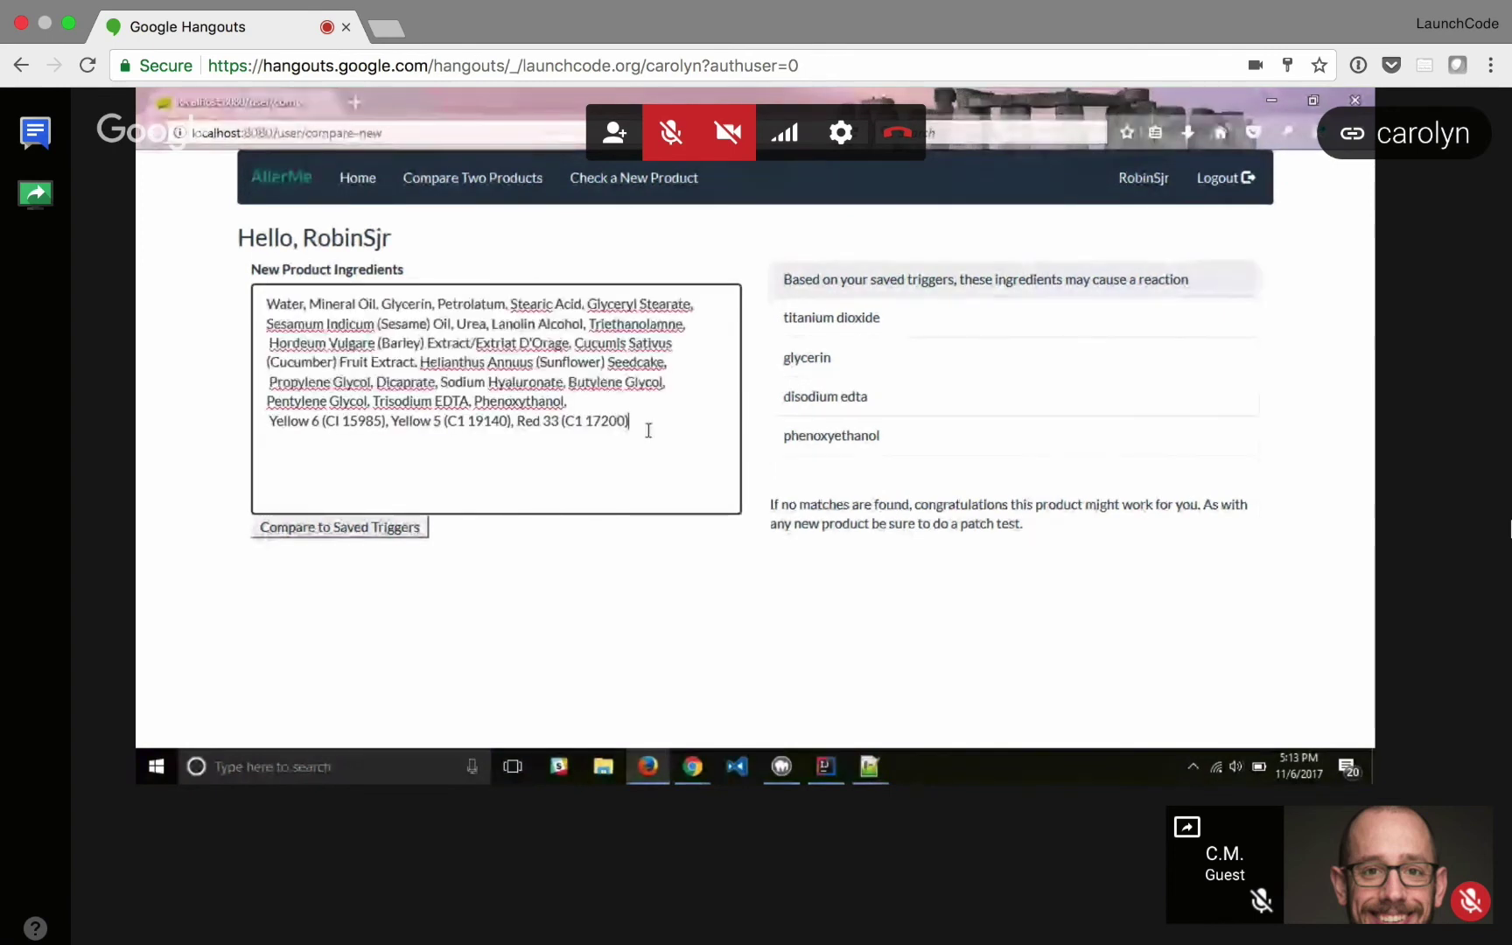
pyautogui.hotkey('ctrl', 'a')
pyautogui.press('BackSpace')
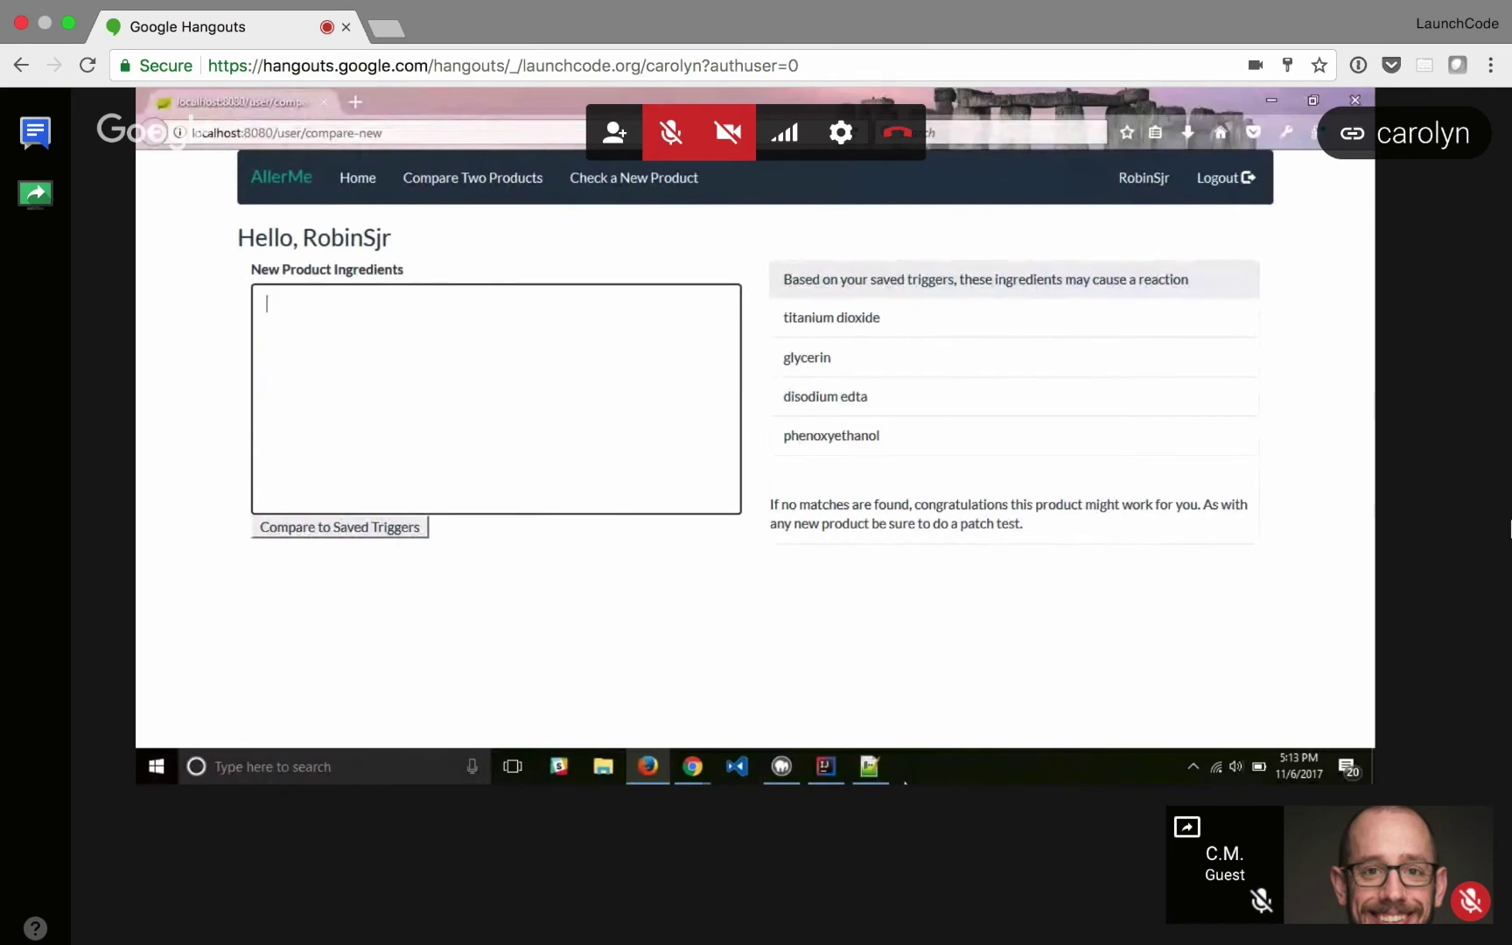
# - Paste the clinique lotion ingredients and compare them to saved triggers, flagging only glycerin
pyautogui.click(878, 775)
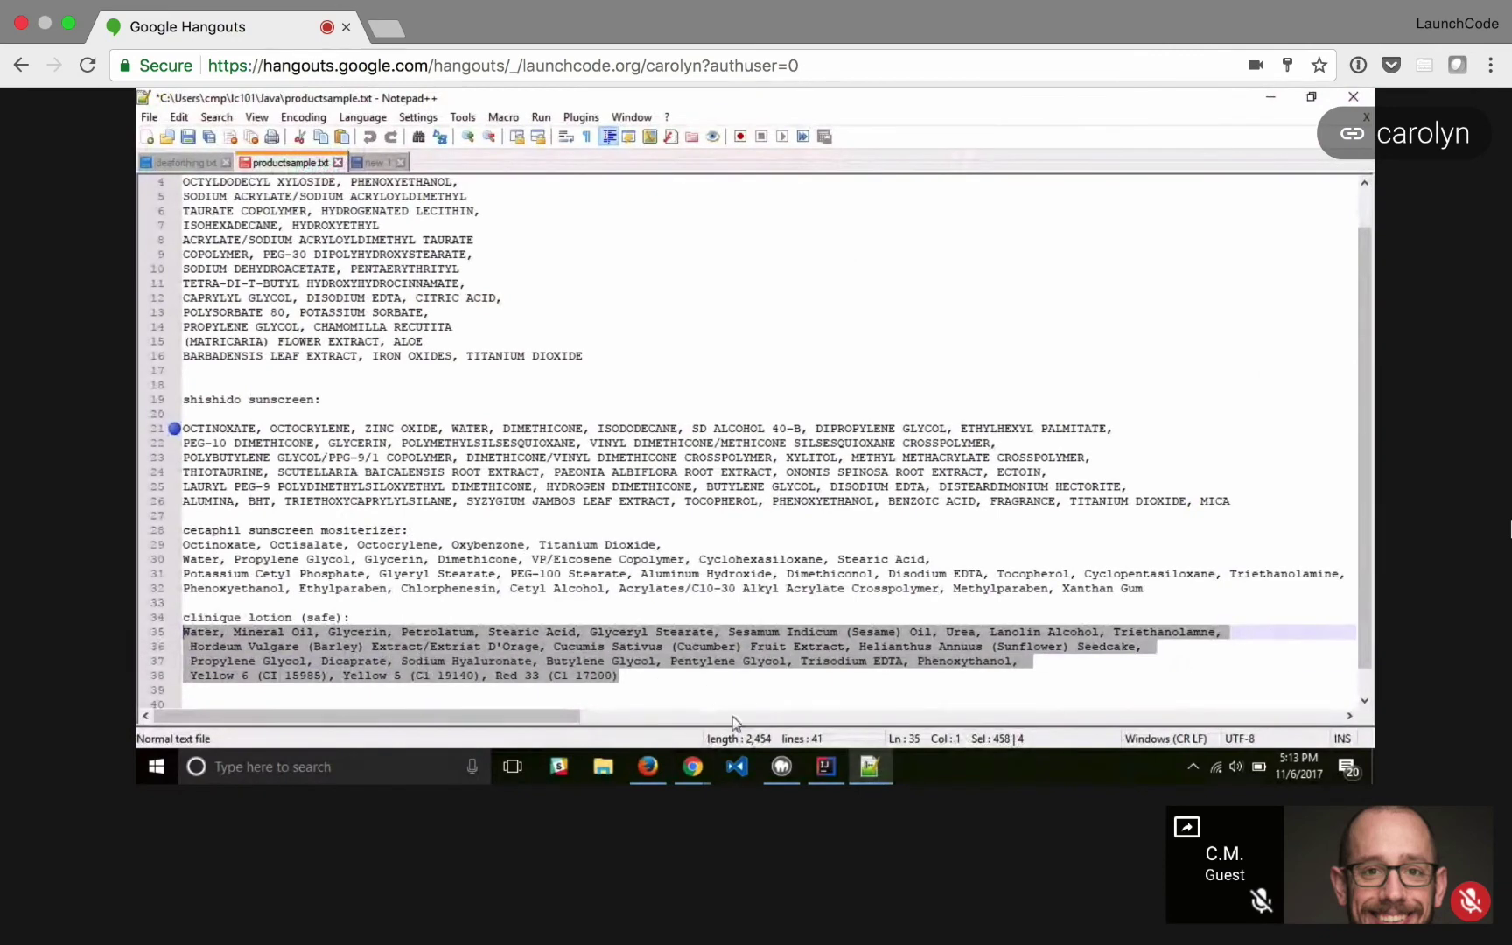
pyautogui.click(645, 770)
pyautogui.click(449, 389)
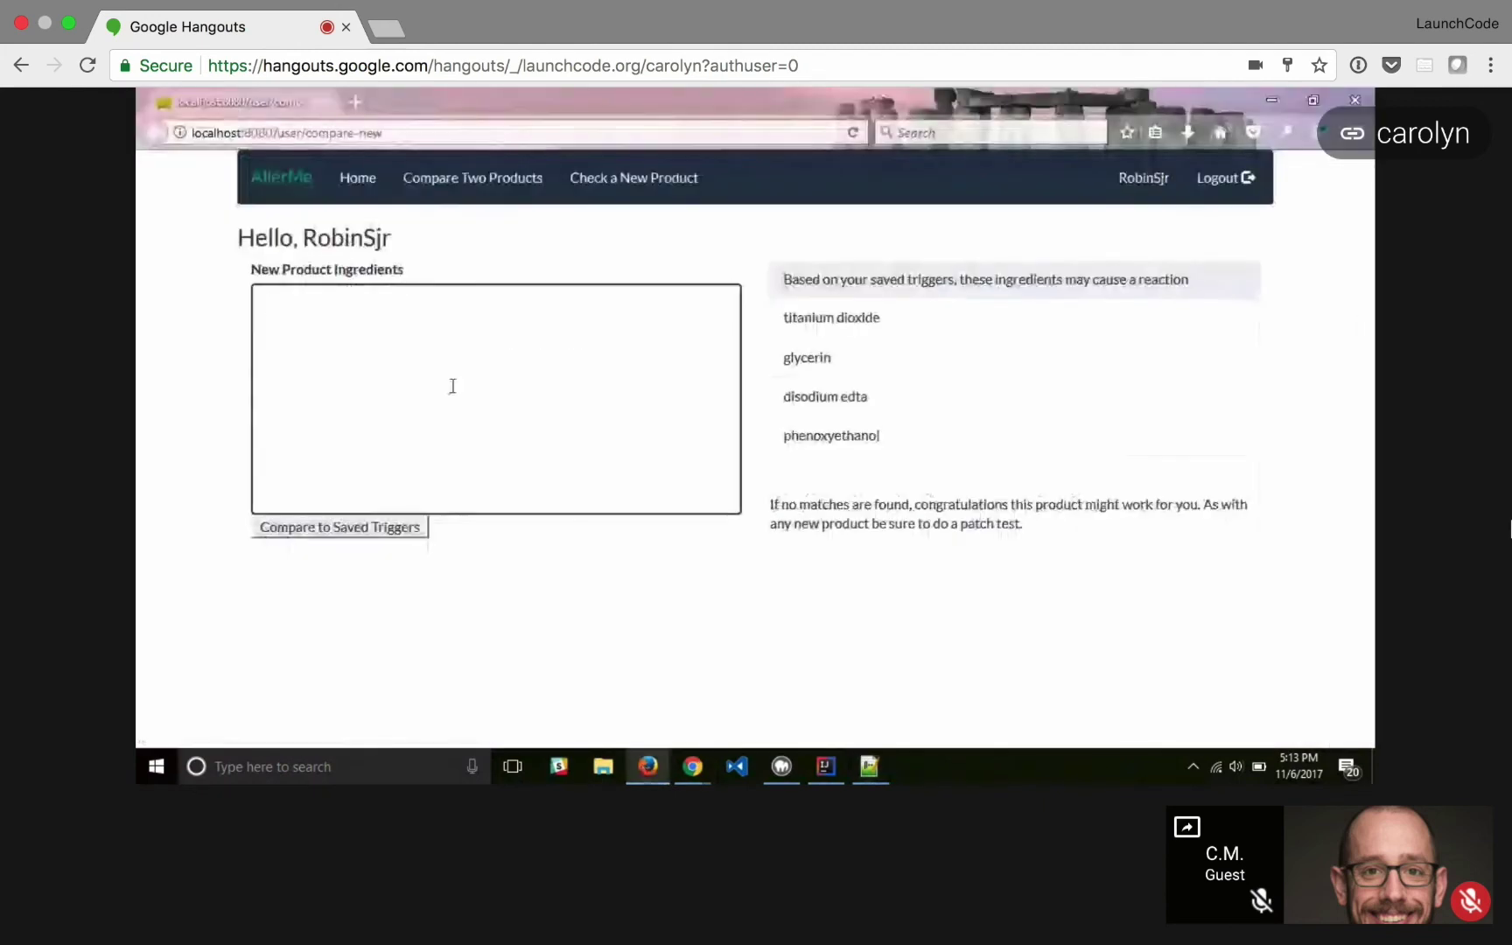
pyautogui.write("Water, Mineral Oil, Glycerin, Petrolatum, Stearic Acid, Glyceryl Stearate, Sesamum Indicum (Sesame) Oil, Urea, Lanolin Alcohol, Triethanolamne,  Hordeum Vulgare (Barley) Extract/Extriat D'Orage, Cucumis Sativus (Cucumber) Fruit Extract, Helianthus Annuus (Sunflower) Seedcake,  Propylene Glycol, Dicaprate, Sodium Hyaluronate, Butylene Glycol, Pentylene Glycol, Trisodium EDTA, Phenoxythanol,  Yellow 6 (CI 15985), Yellow 5 (C1 19140), Red 33 (C1 17200)")
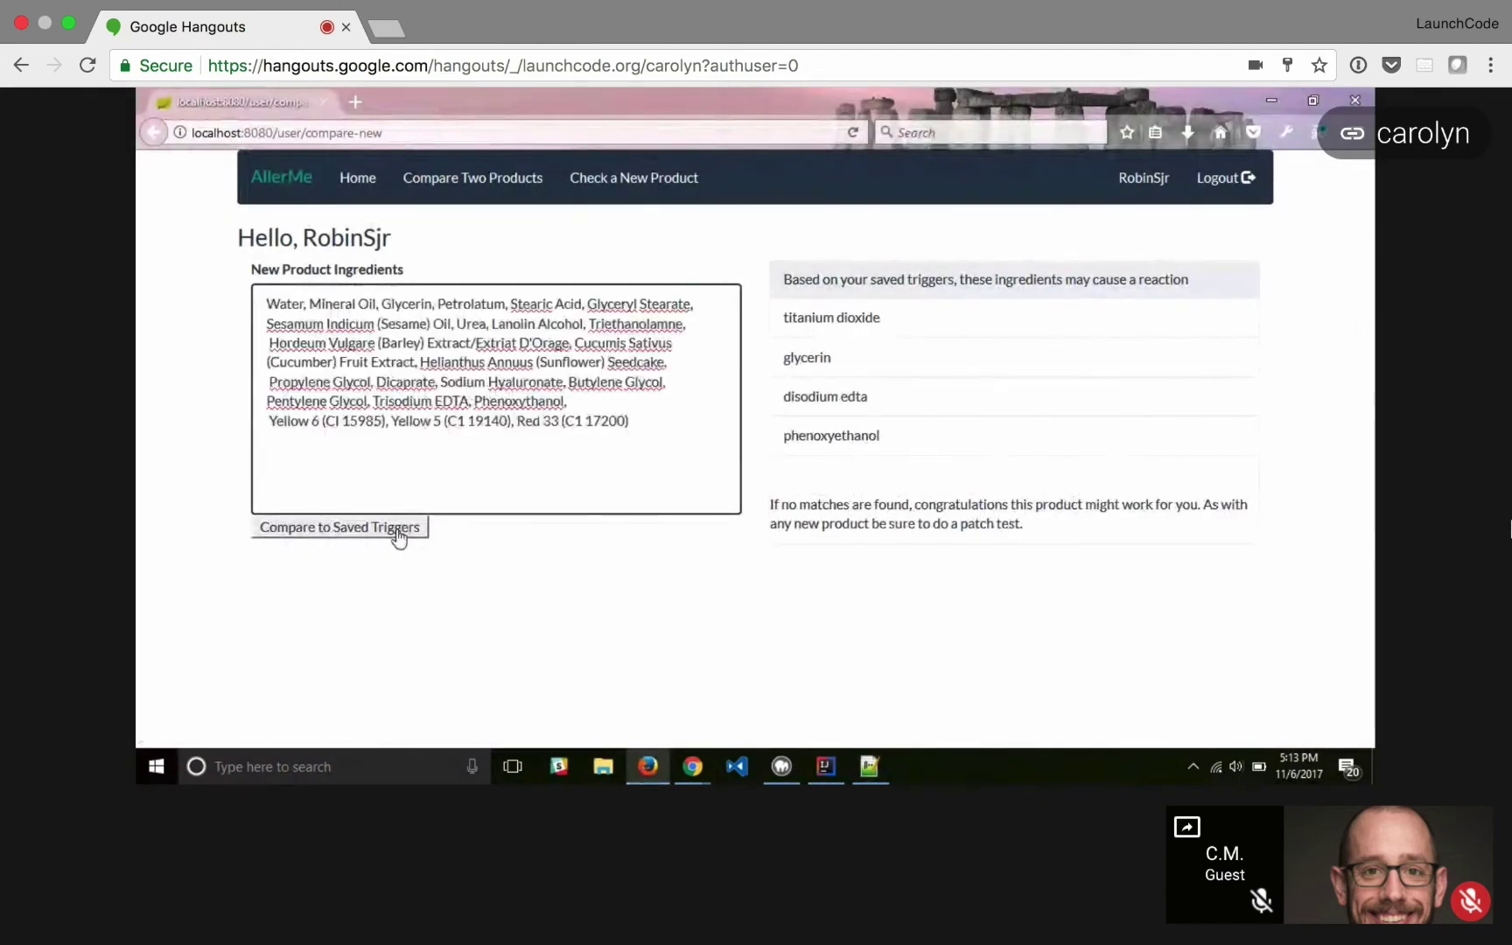
pyautogui.click(399, 531)
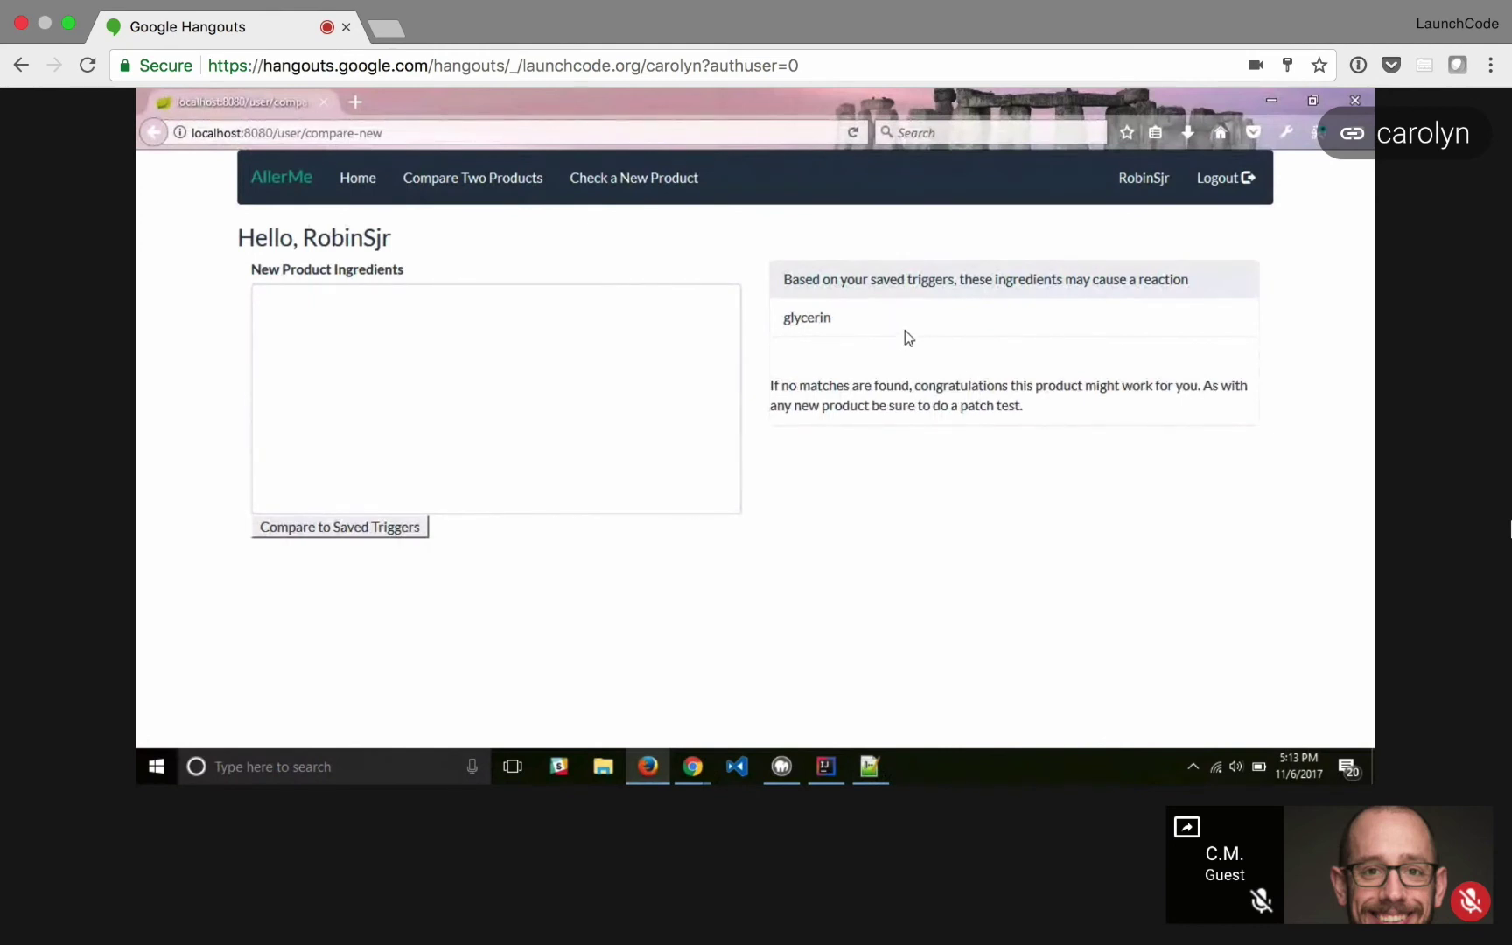
# - Remove glycerin from the saved triggers and return to the Saved Triggers list
pyautogui.click(359, 179)
pyautogui.click(477, 549)
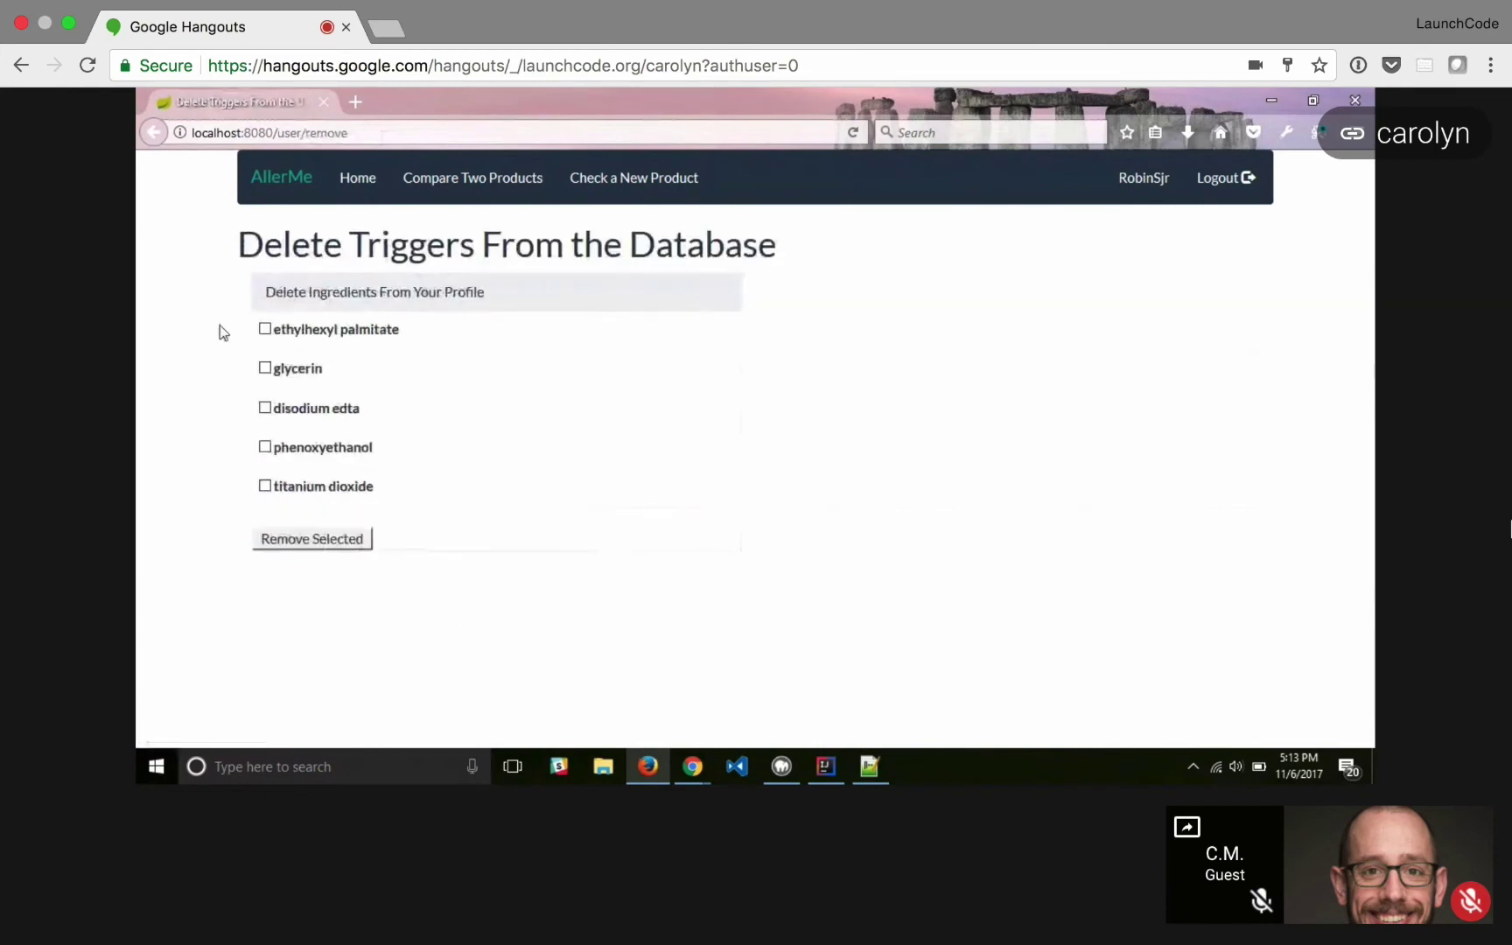
pyautogui.click(292, 371)
pyautogui.click(333, 542)
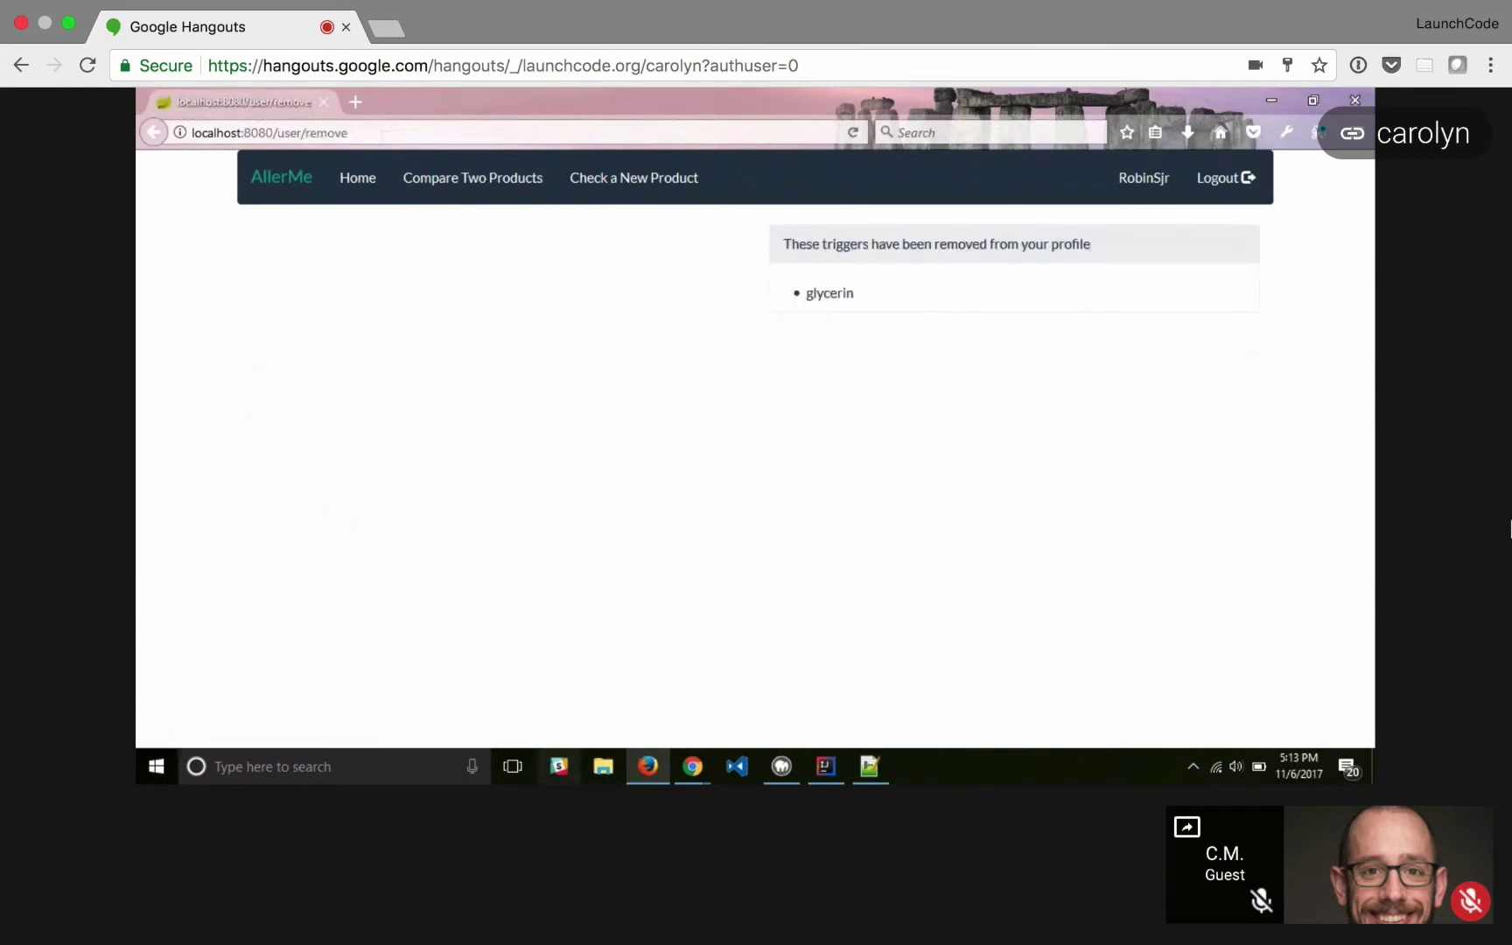
pyautogui.click(357, 184)
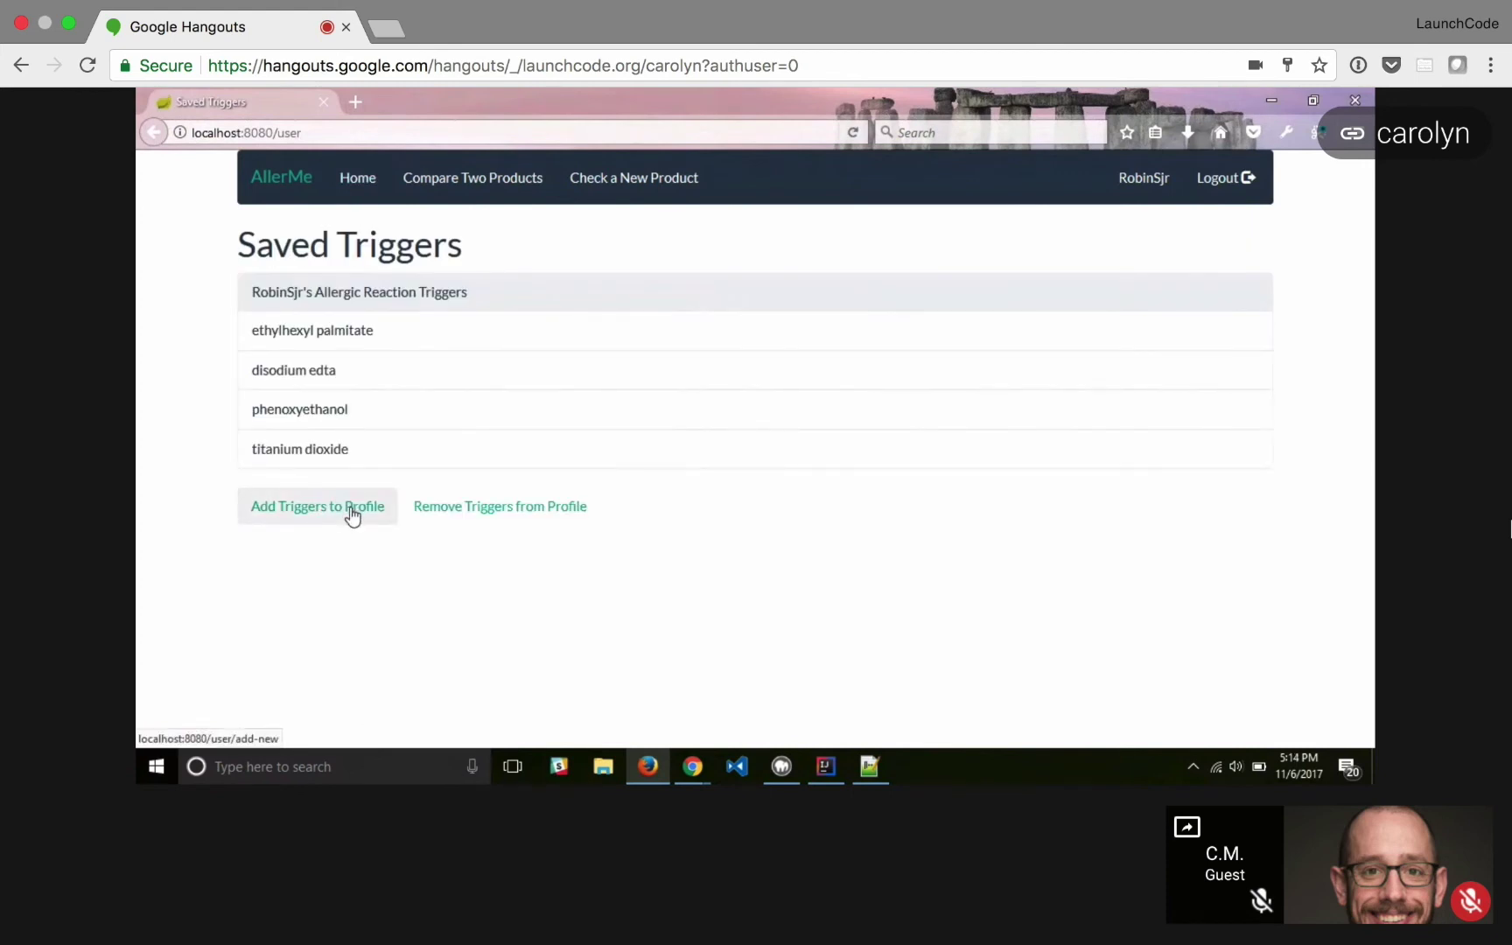
# - Add 'rose, lavander' as new triggers on the profile
pyautogui.click(353, 517)
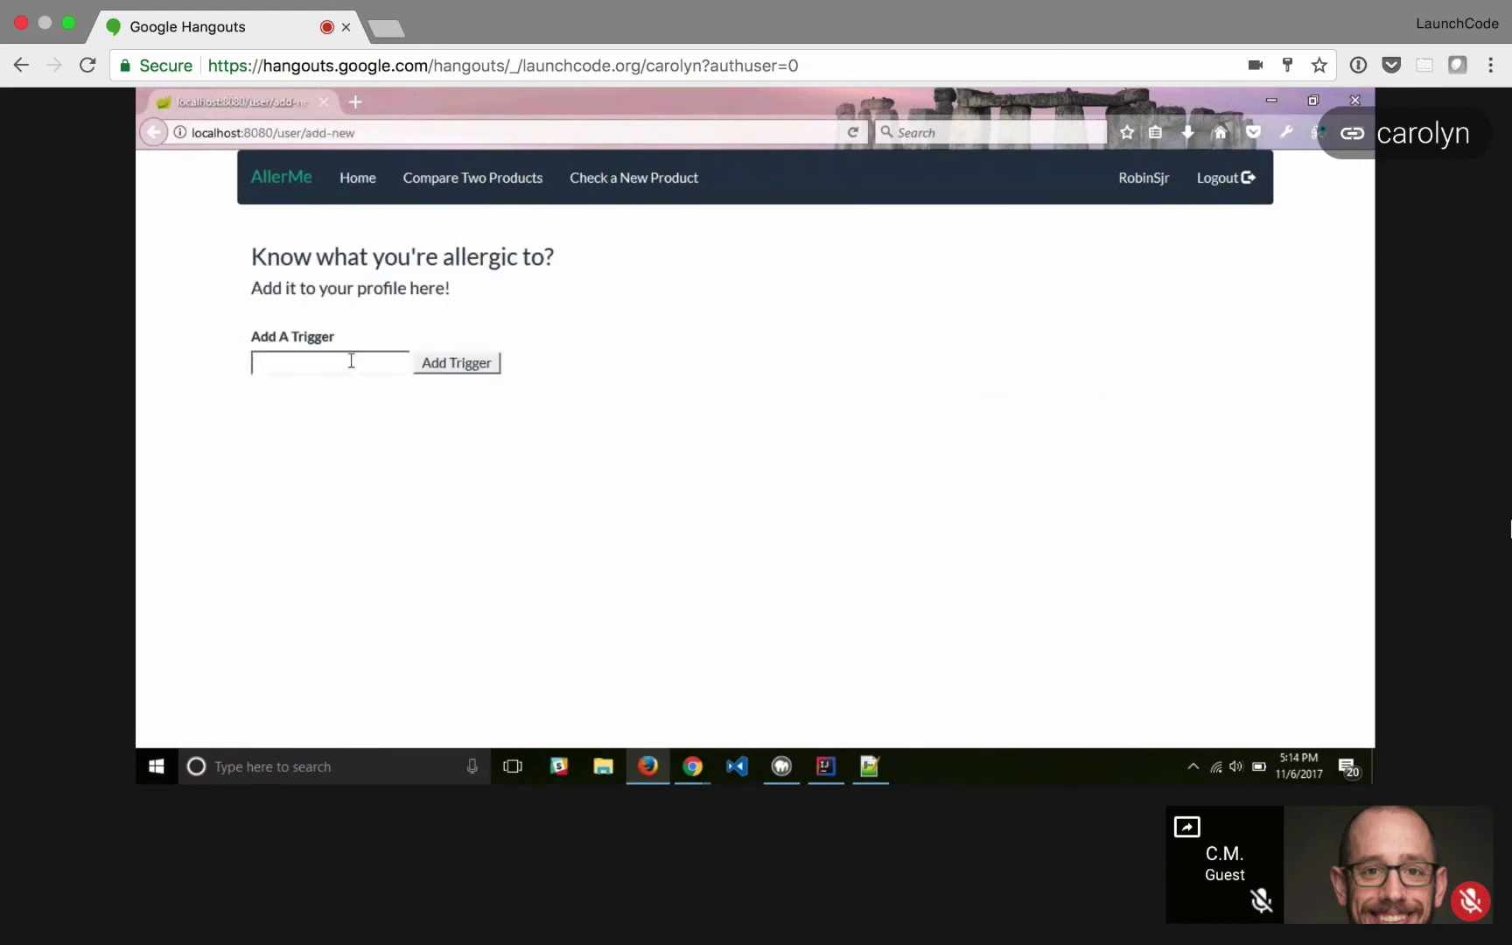
pyautogui.write('rose')
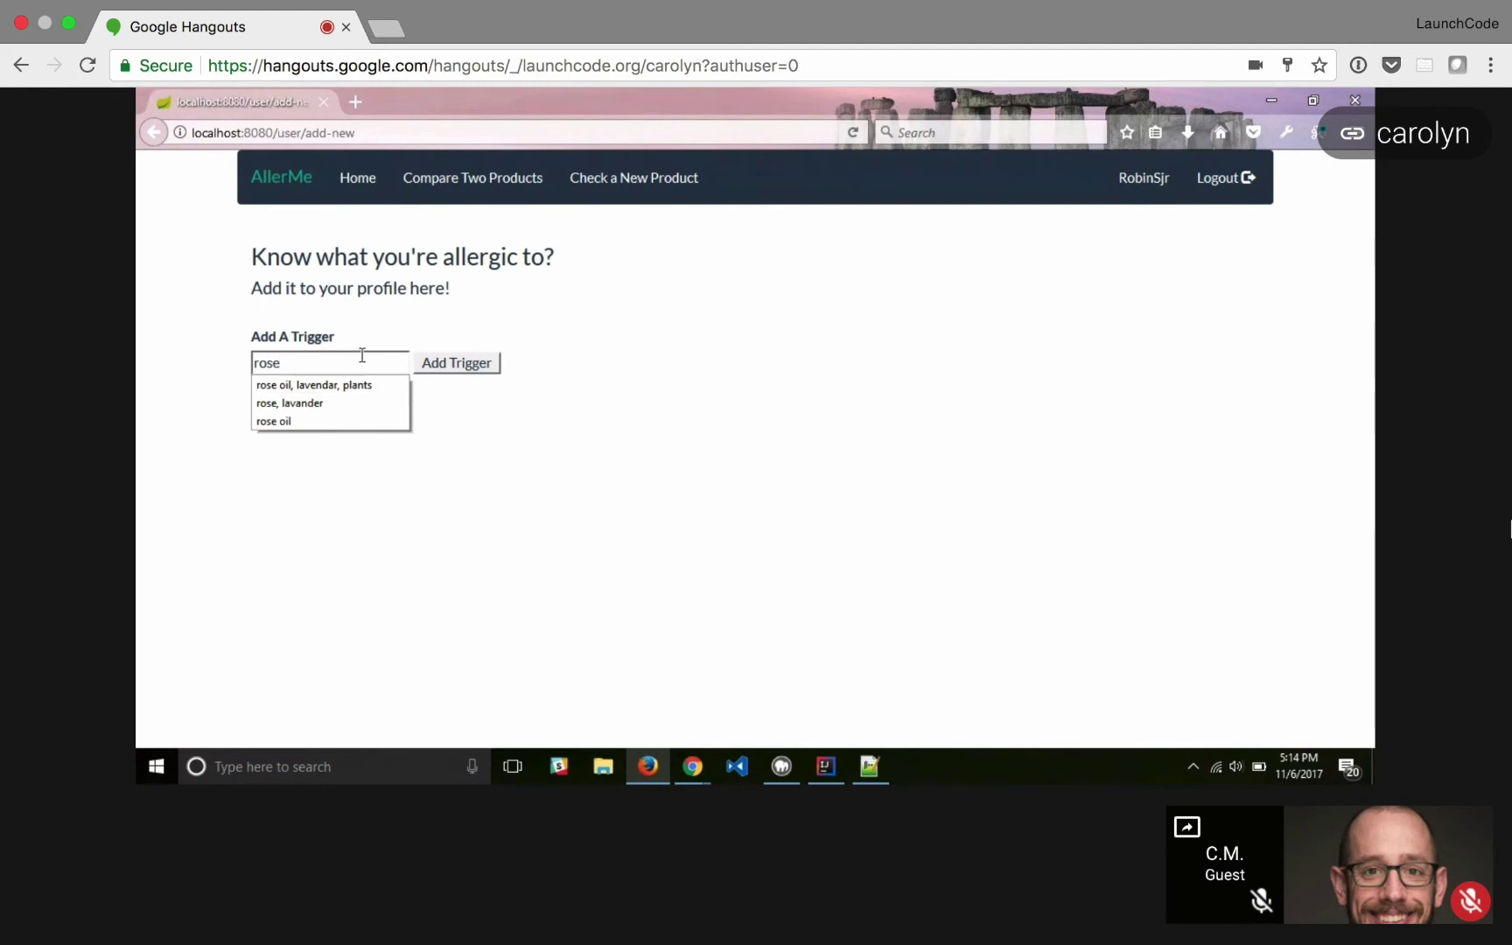
pyautogui.write(',')
pyautogui.press('Down')
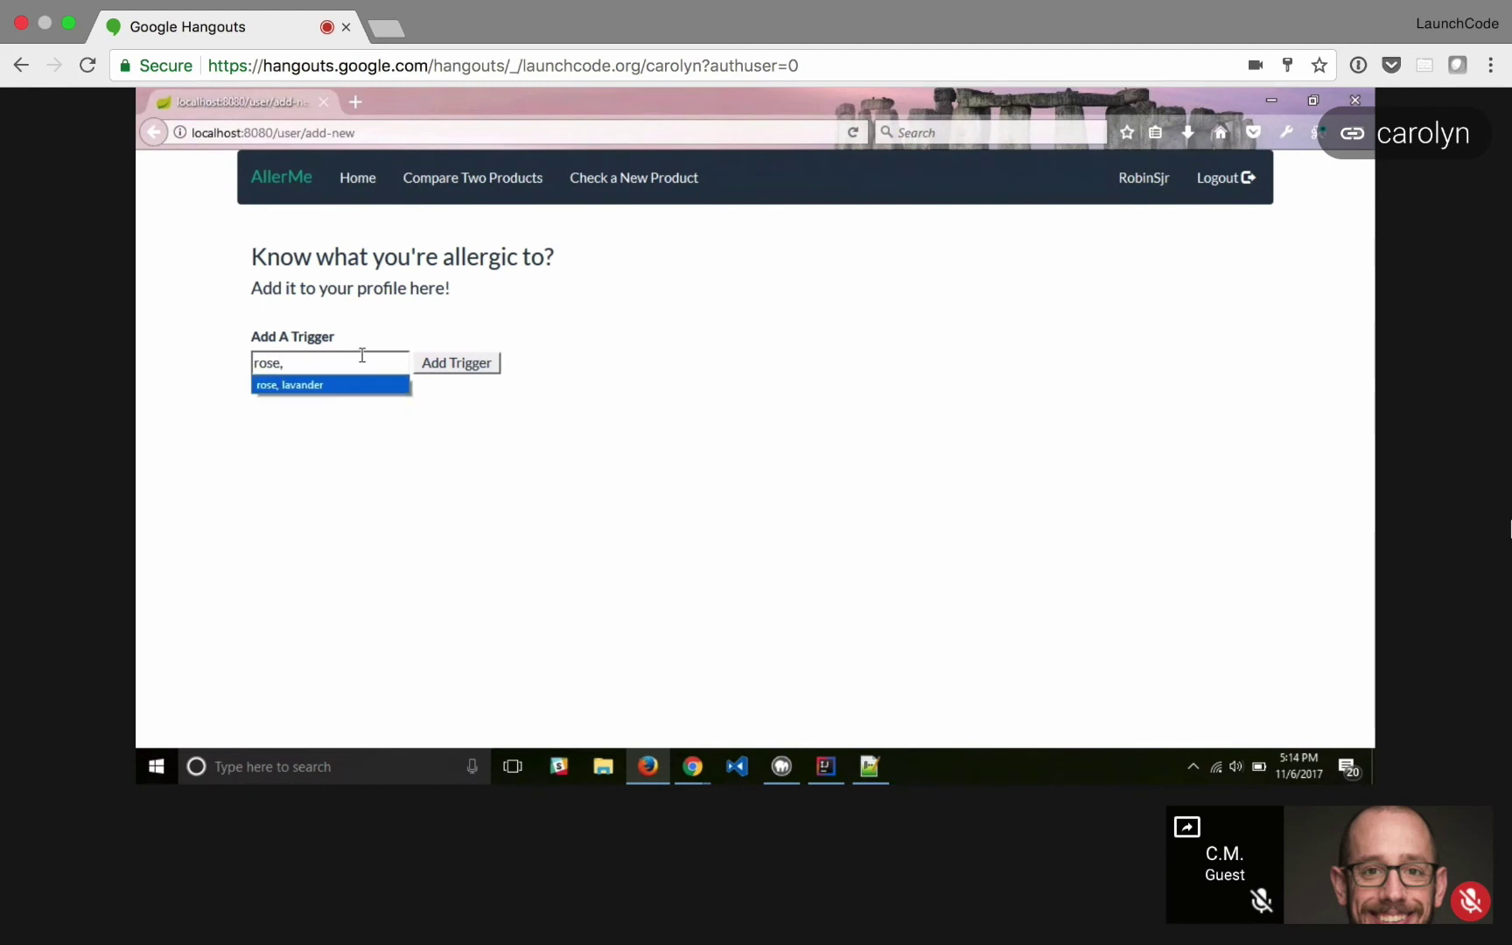
pyautogui.press('Return')
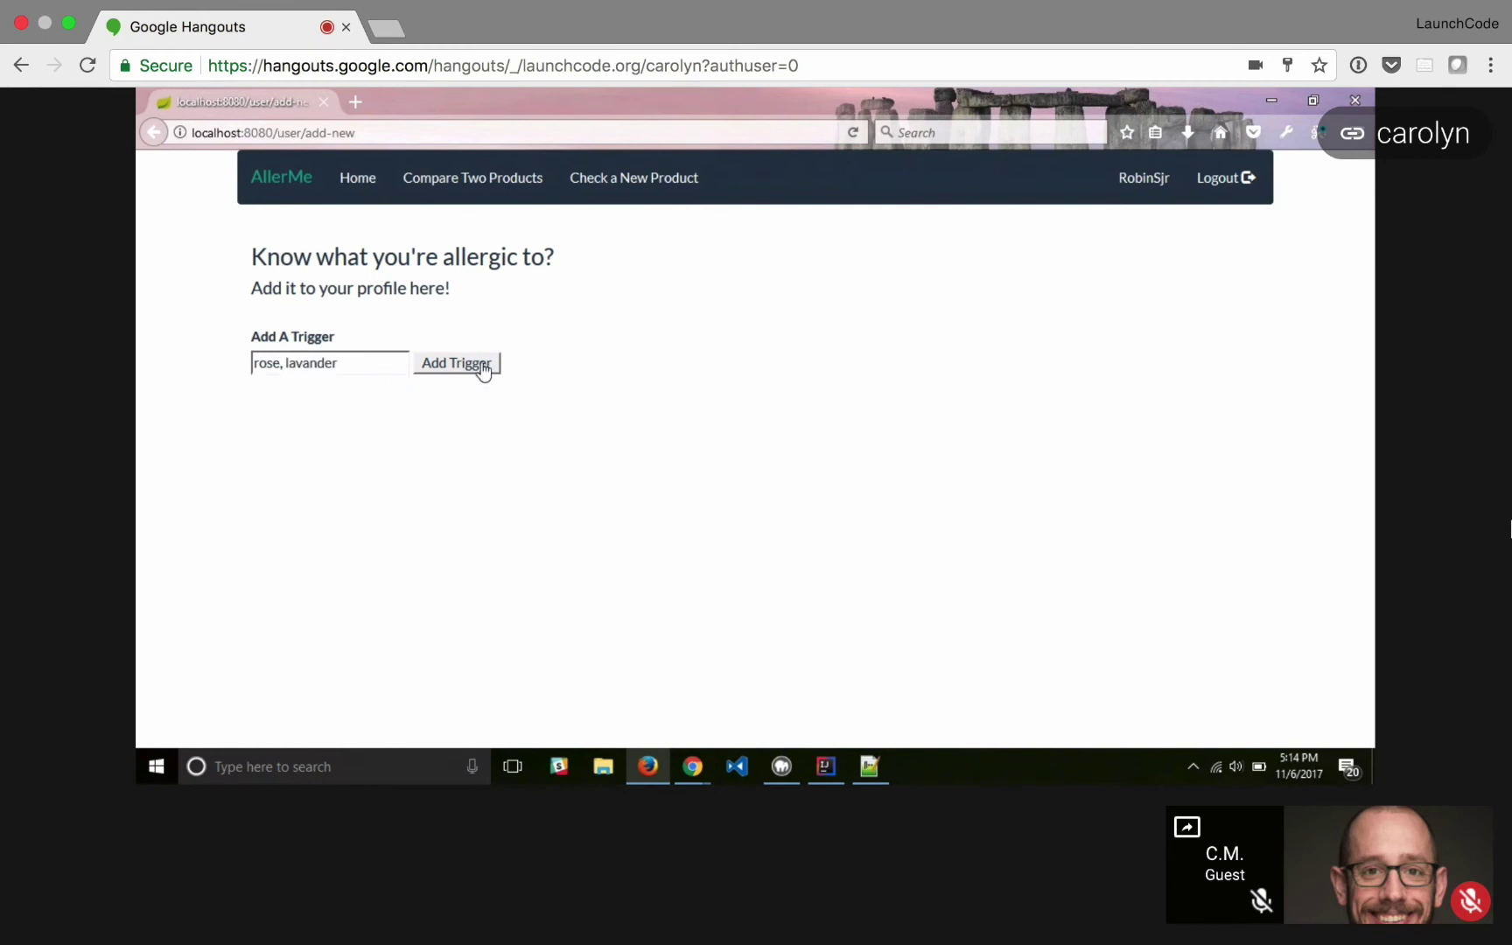
pyautogui.click(483, 370)
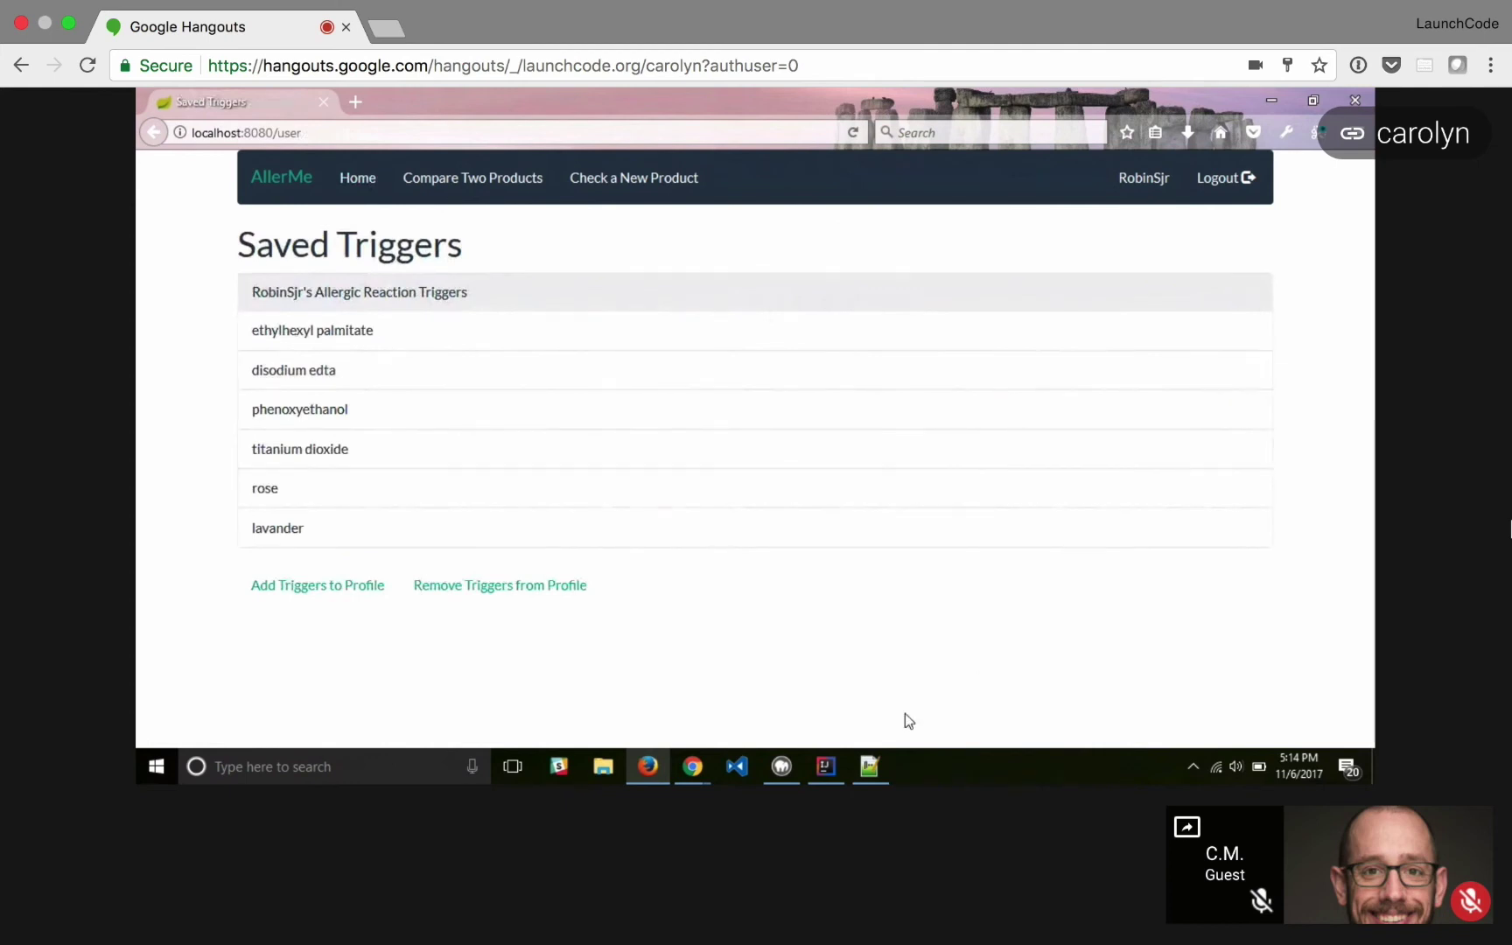
# - Log out and attempt to sign back in with the username and password
pyautogui.click(1245, 198)
pyautogui.click(538, 320)
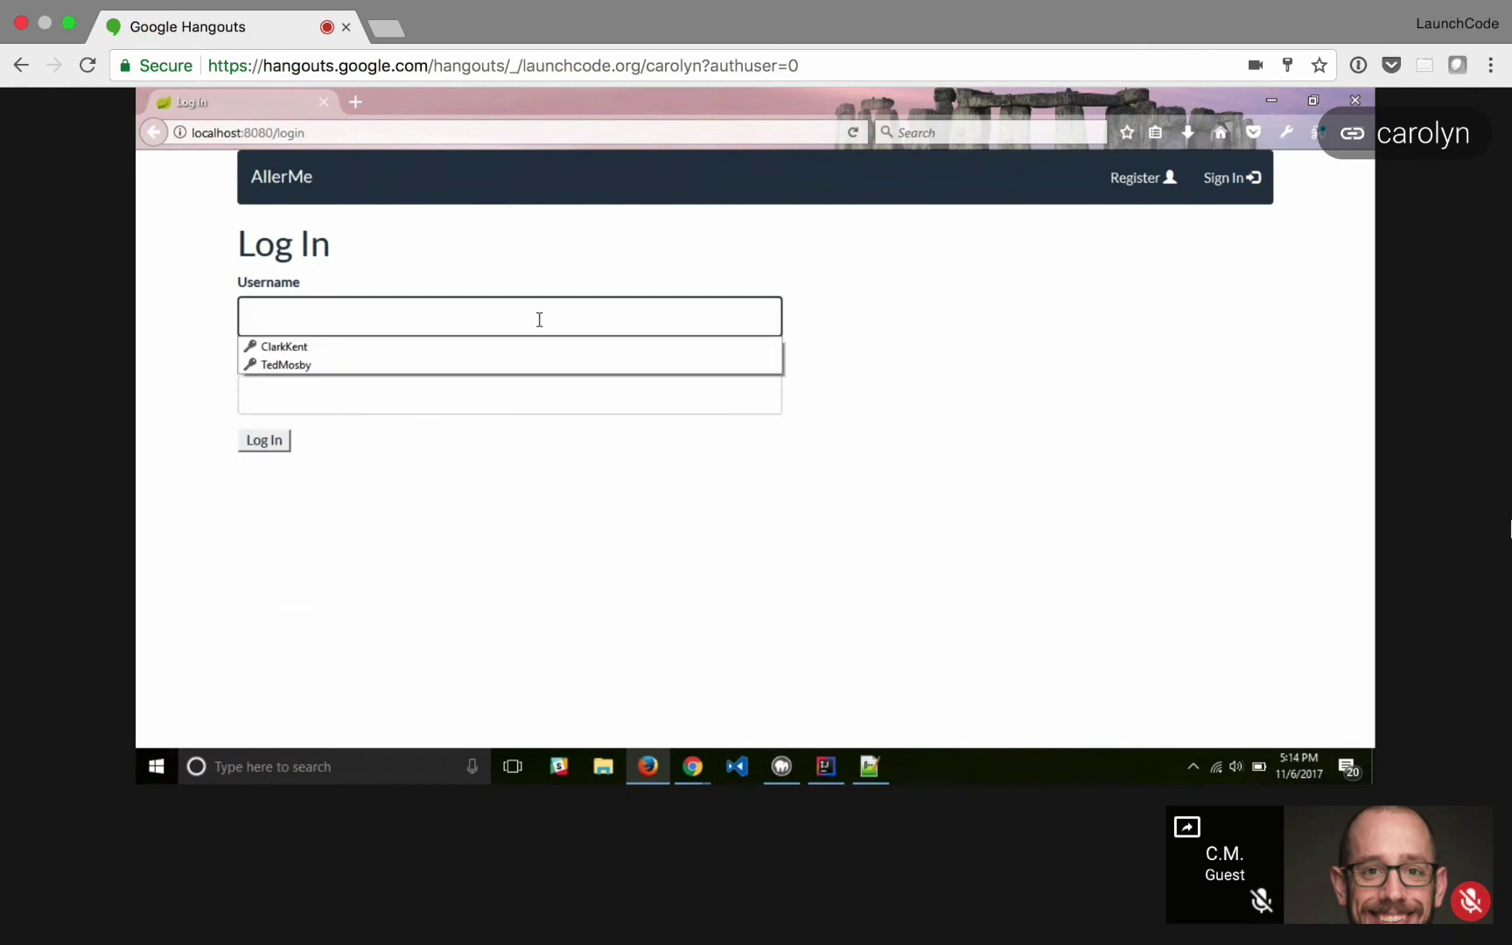
pyautogui.write('RobinSrj')
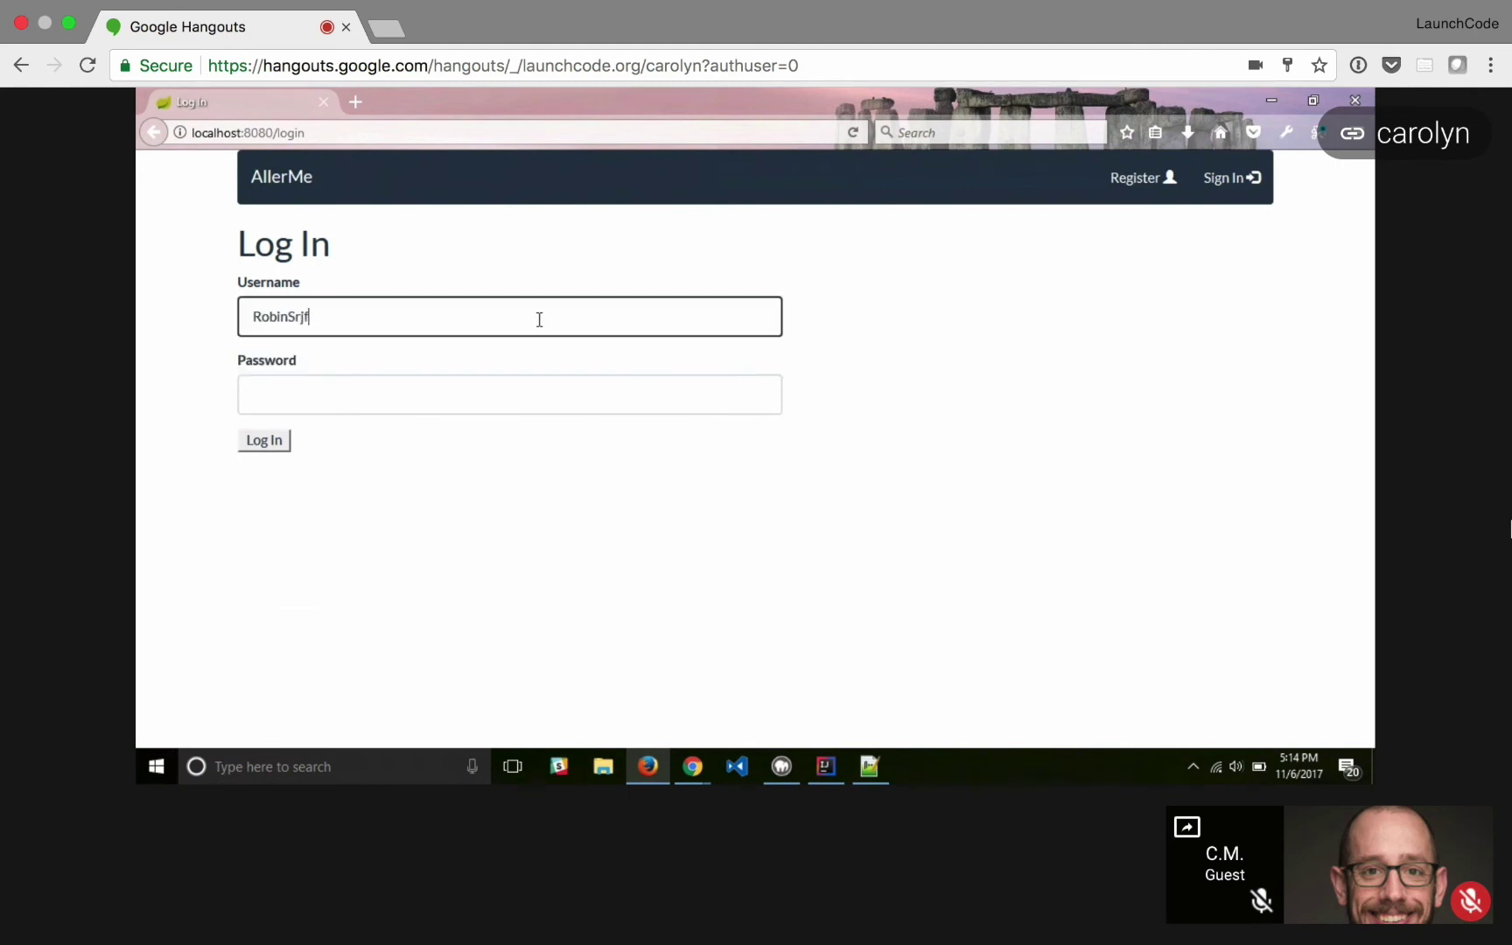
pyautogui.write('r')
pyautogui.press('Tab')
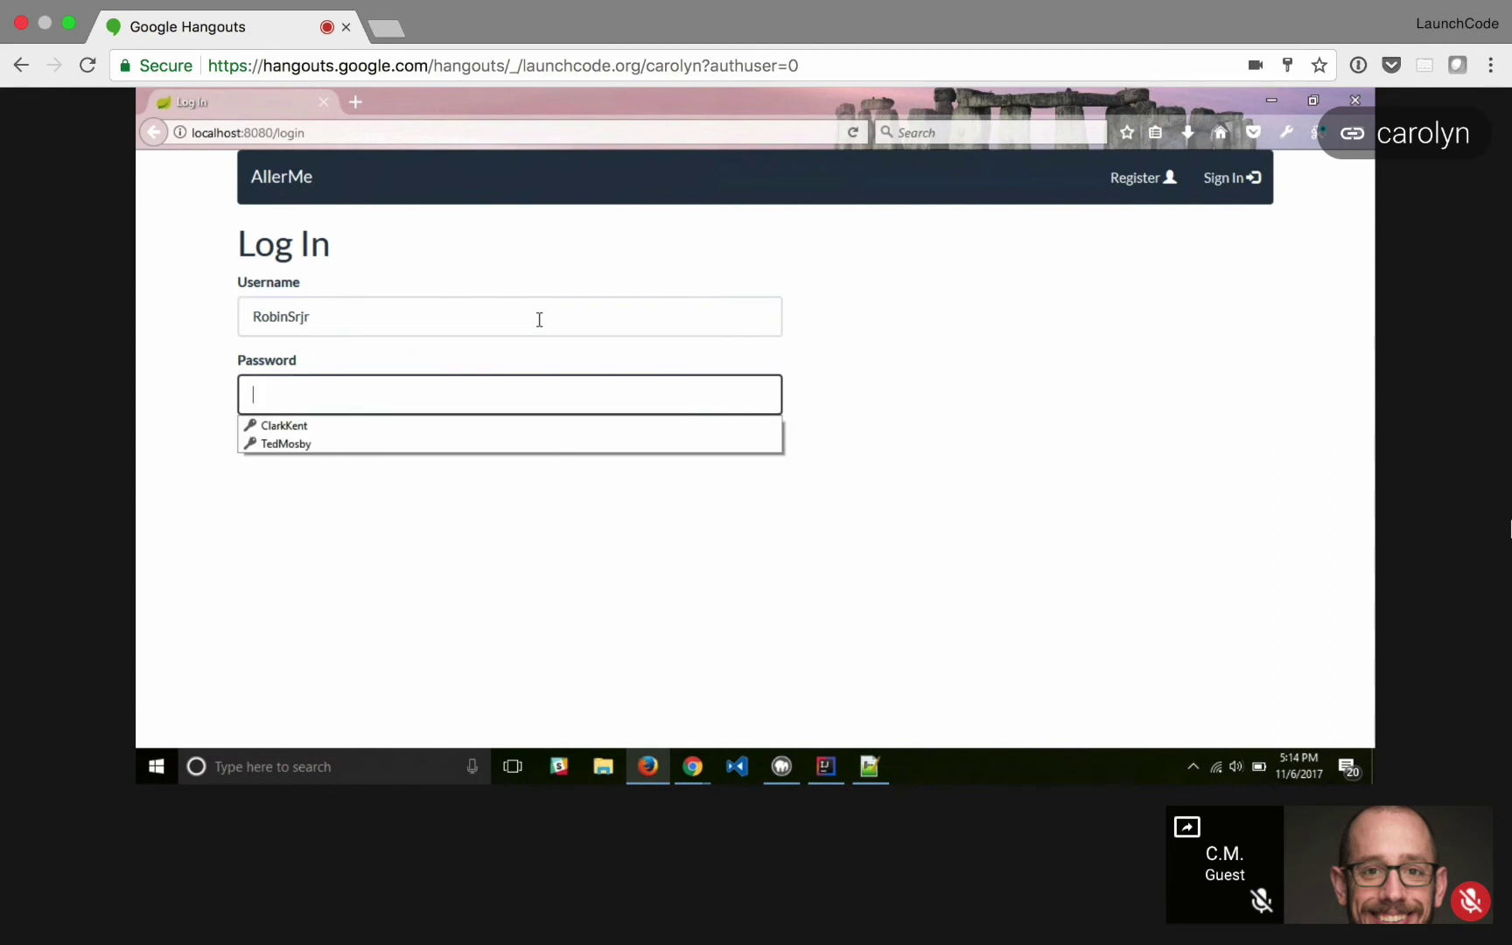
pyautogui.write('******')
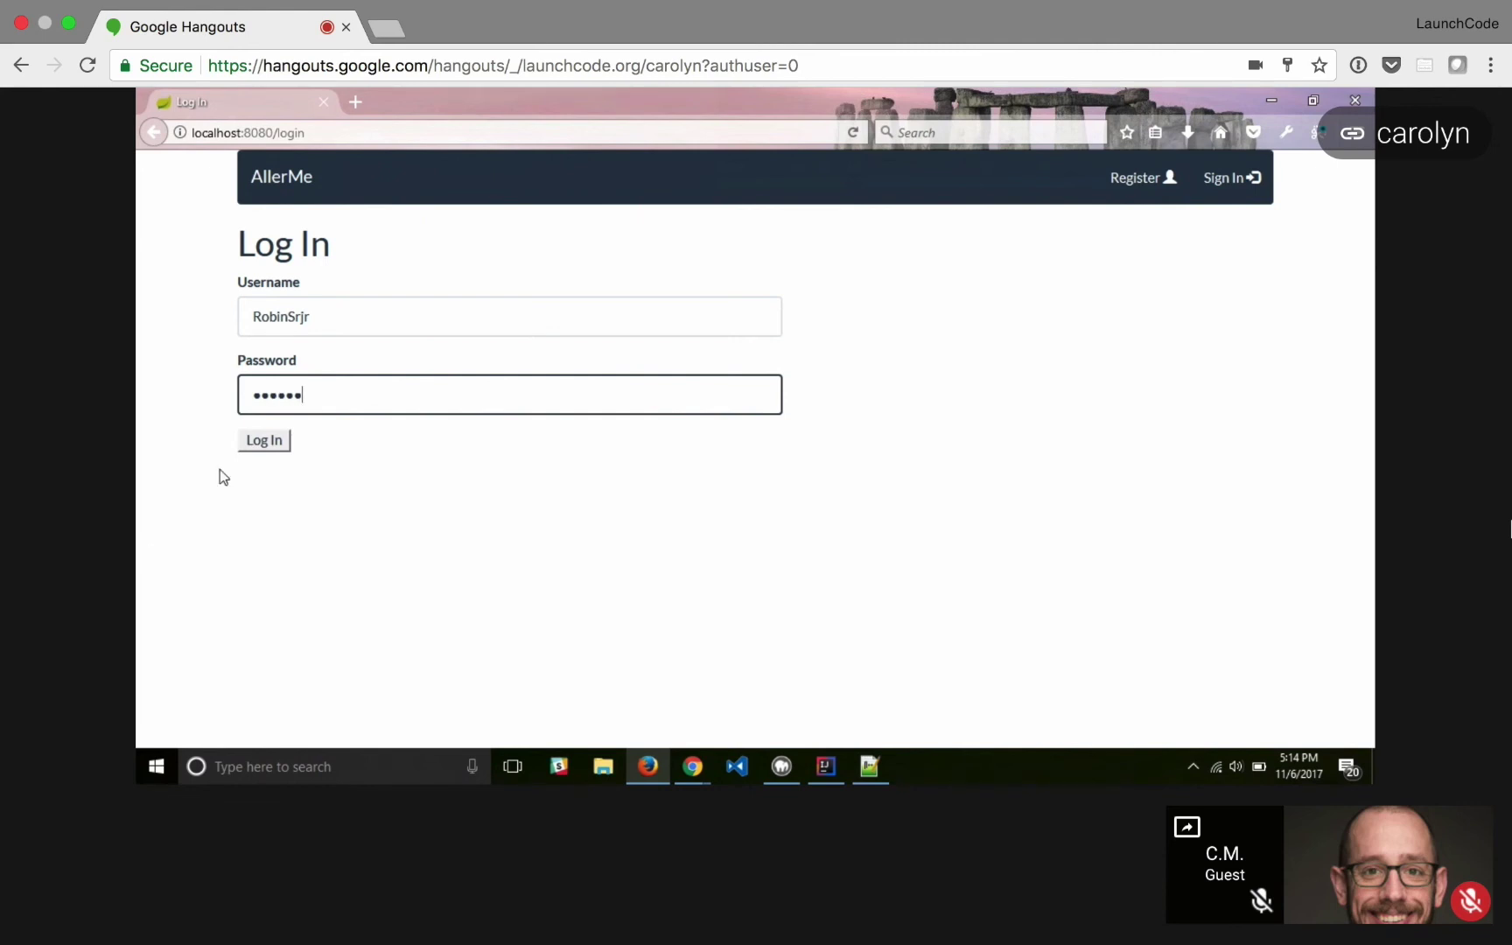
pyautogui.click(264, 440)
pyautogui.click(403, 310)
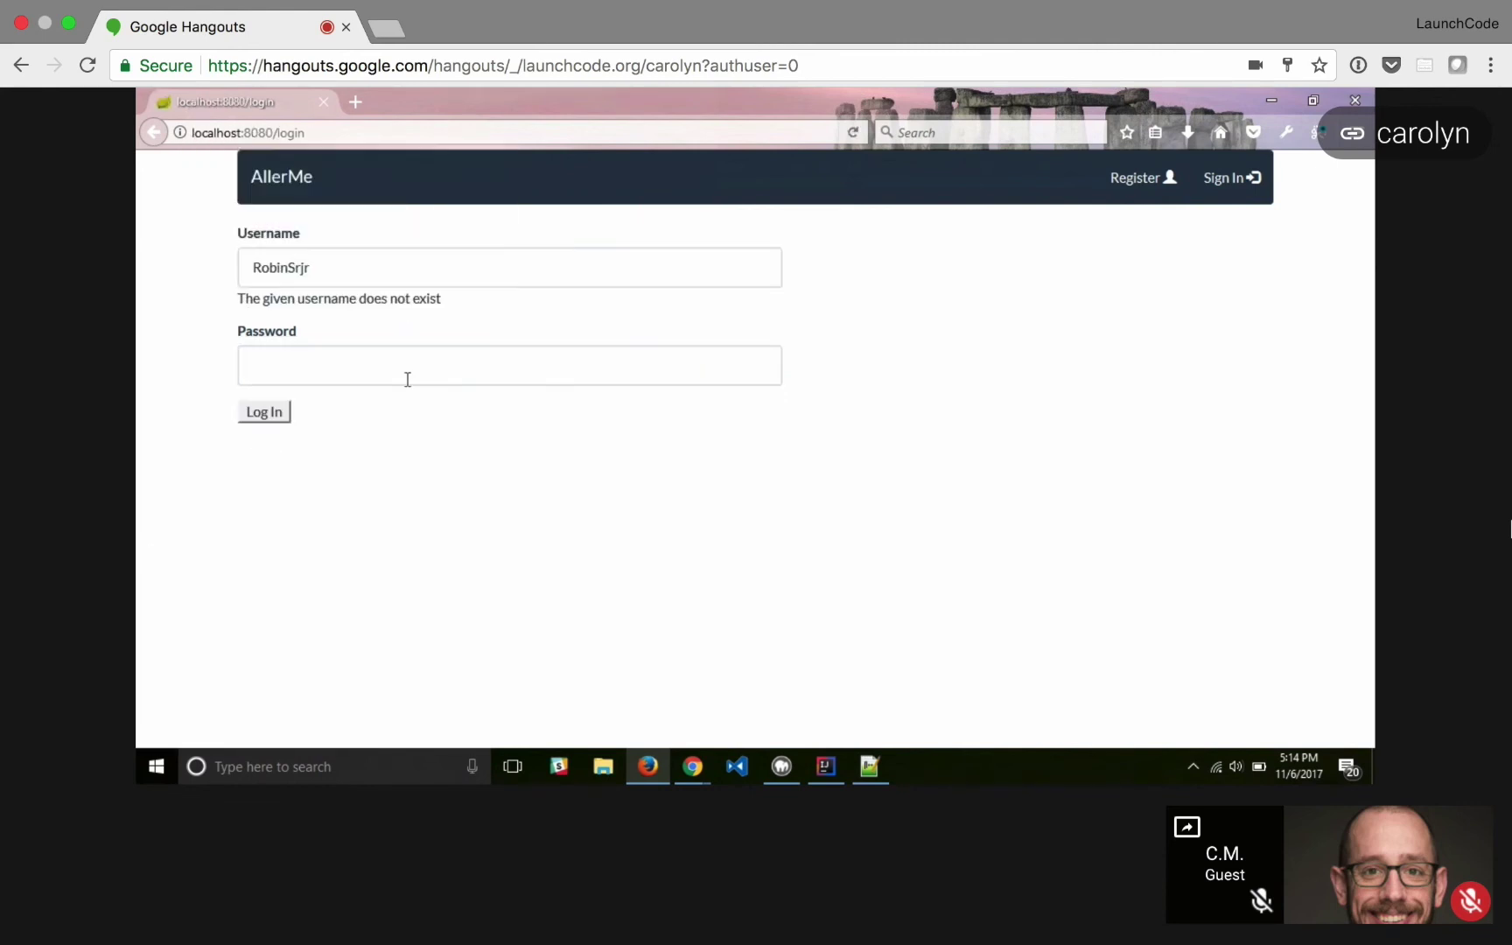
pyautogui.click(409, 378)
# - Fix the username typo, re-enter the password, log in and decline saving the login
pyautogui.click(391, 260)
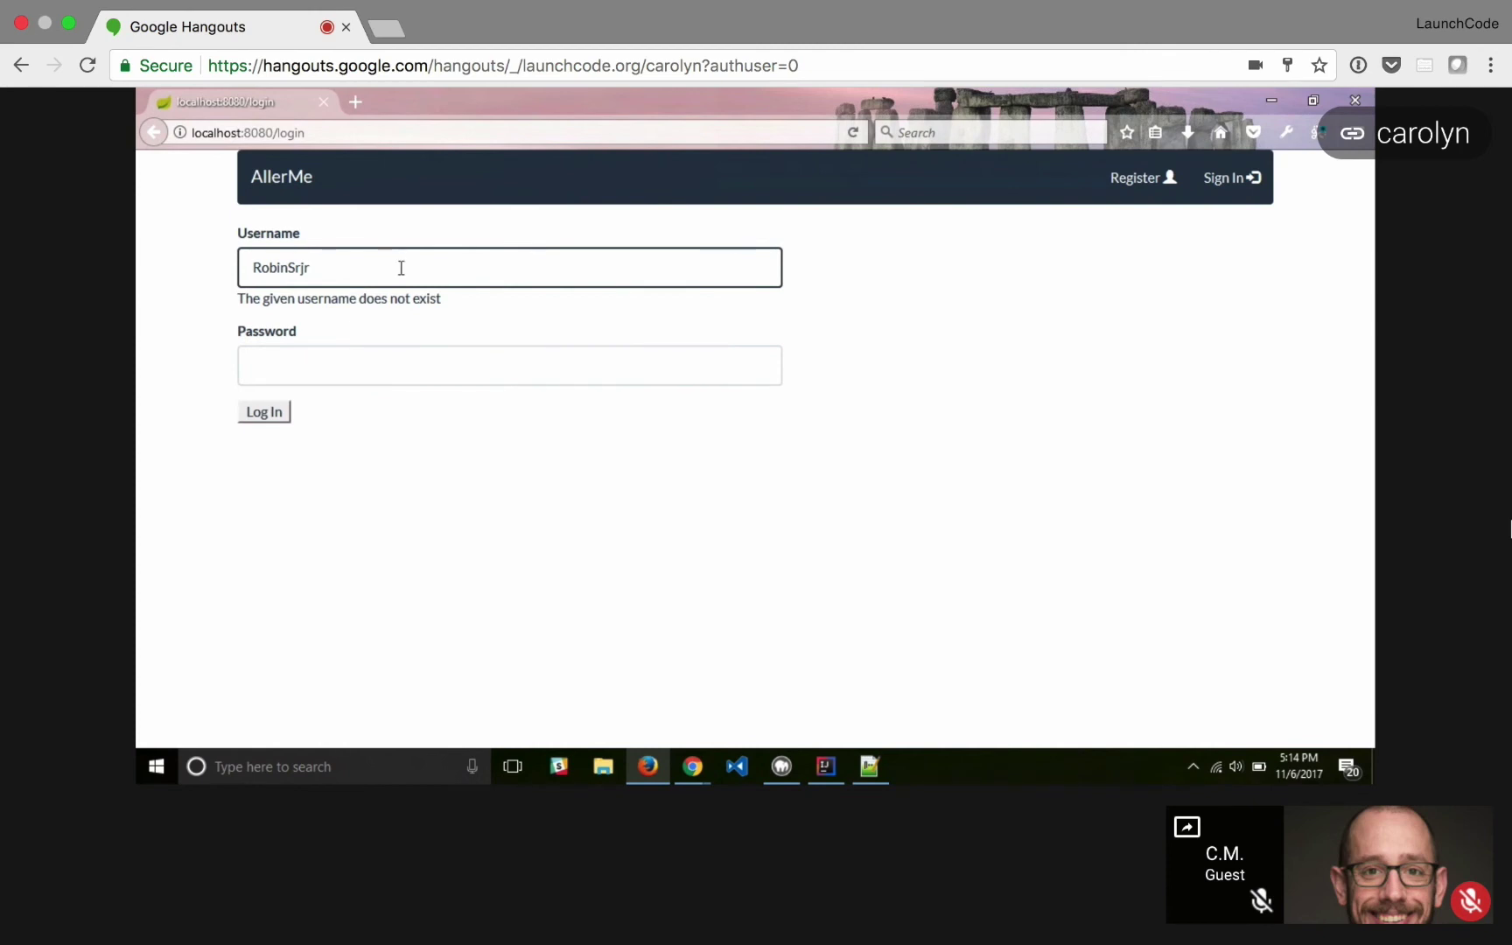
pyautogui.press('Left')
pyautogui.press('Left')
pyautogui.press('BackSpace')
pyautogui.click(397, 380)
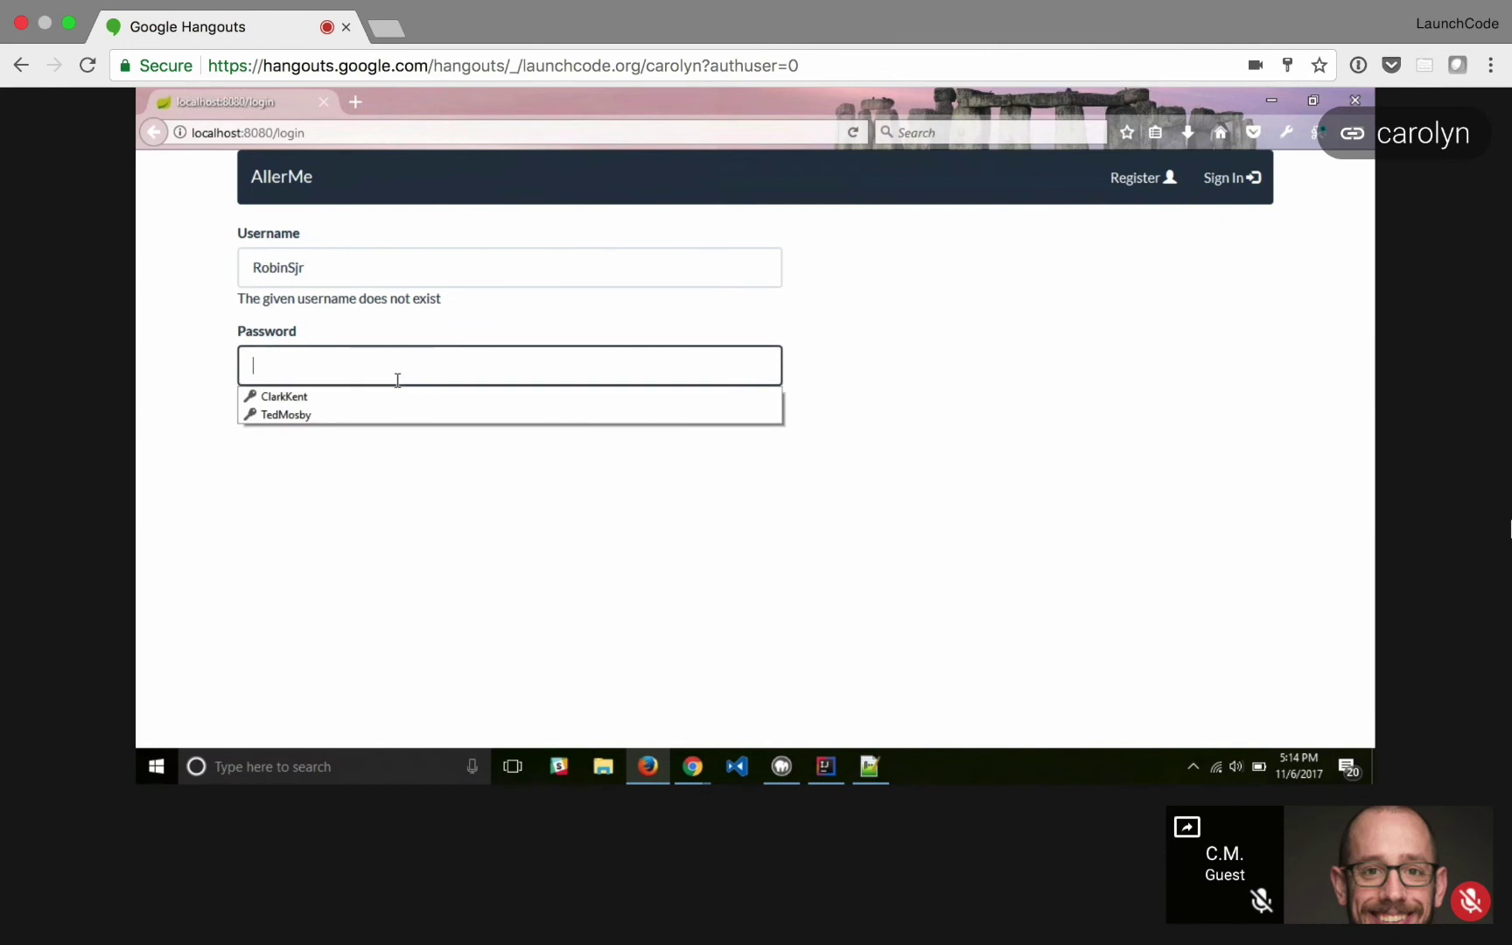
pyautogui.write('passwo')
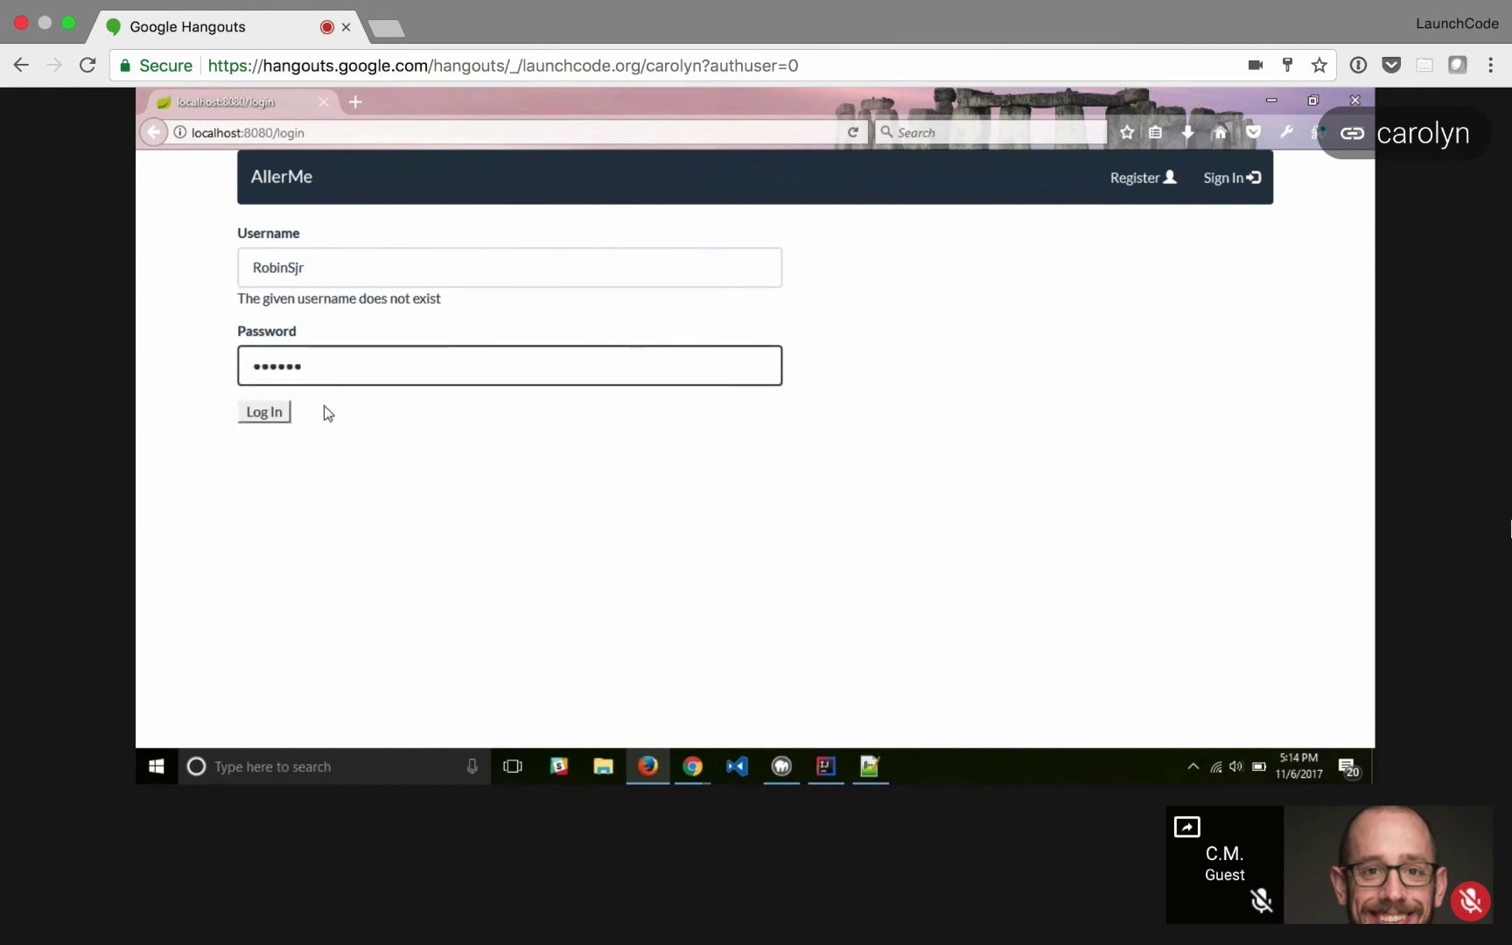
pyautogui.click(279, 414)
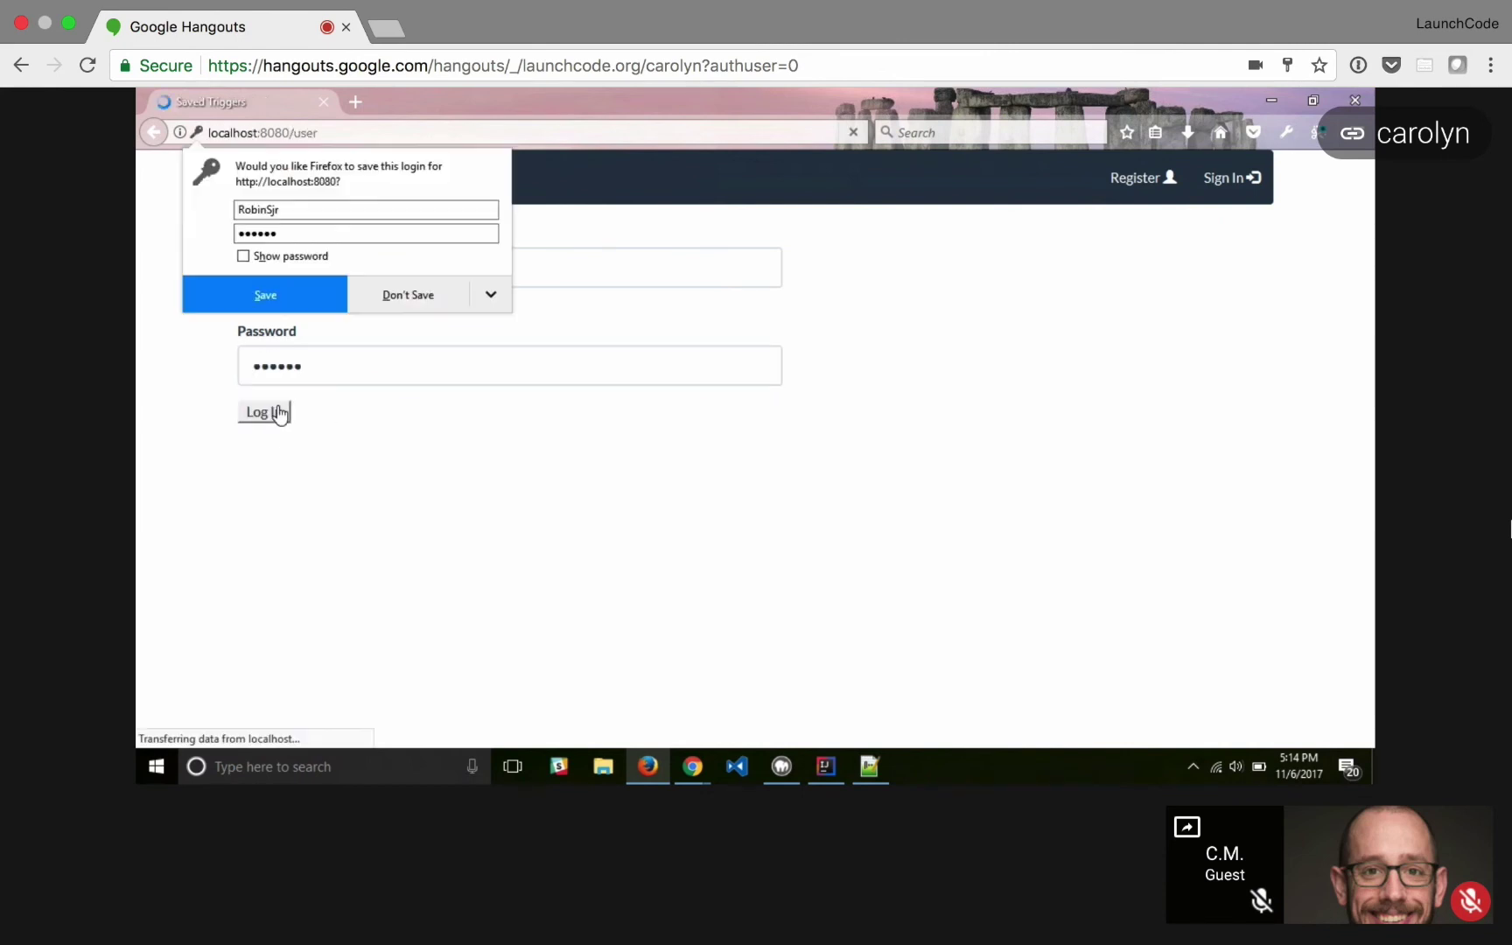
pyautogui.click(411, 296)
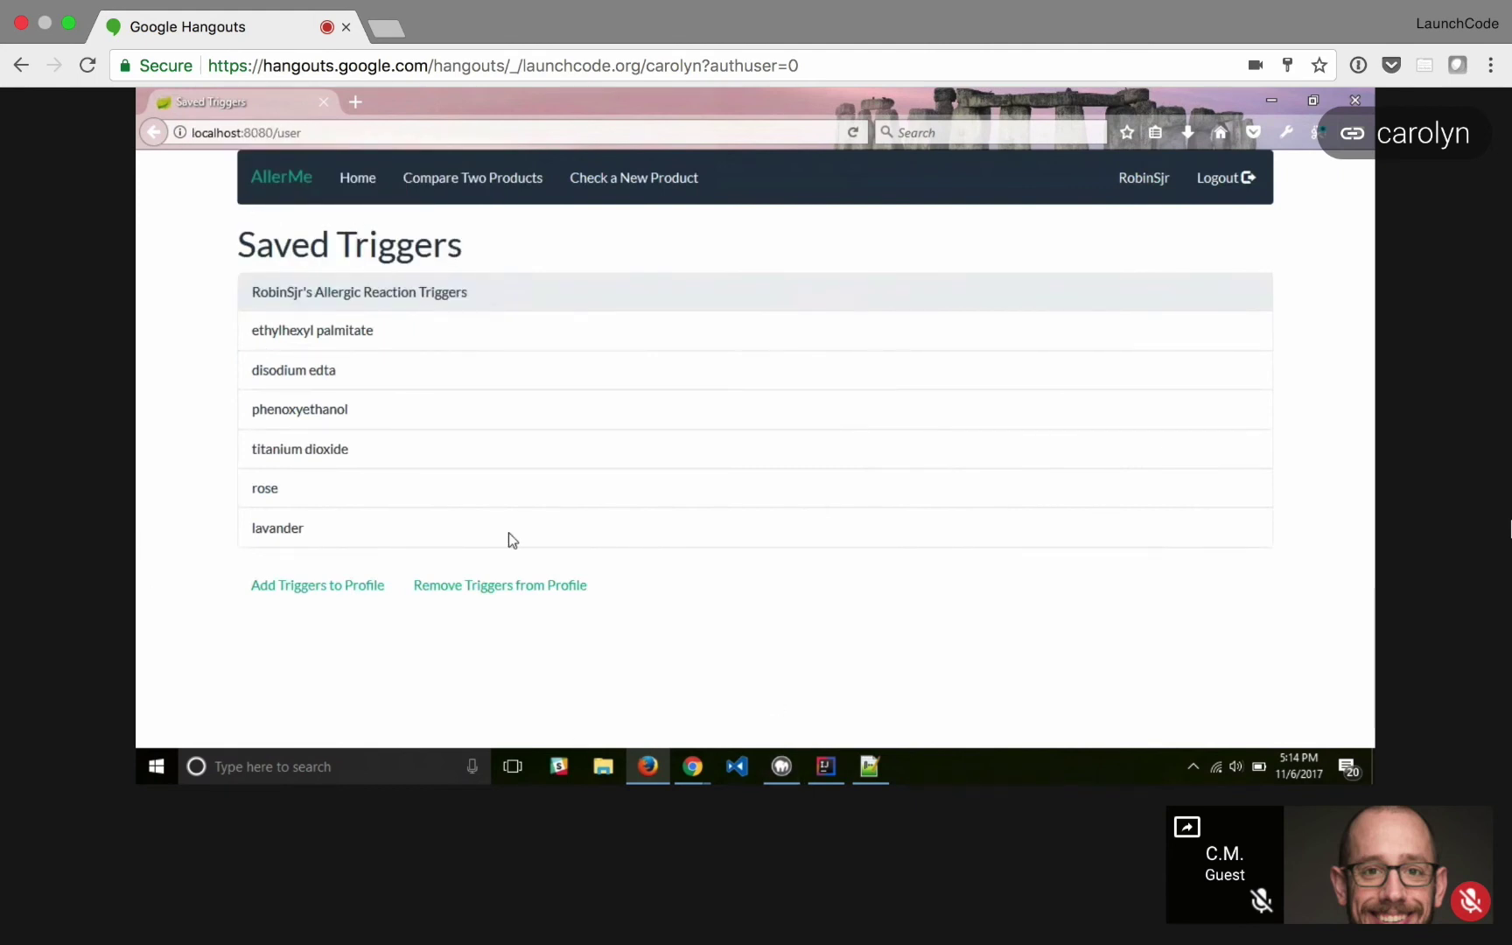
# - Present the AllerMe Google Slides deck full screen and advance to slide 8, 'What I Learned'
pyautogui.moveTo(704, 781)
pyautogui.click(915, 696)
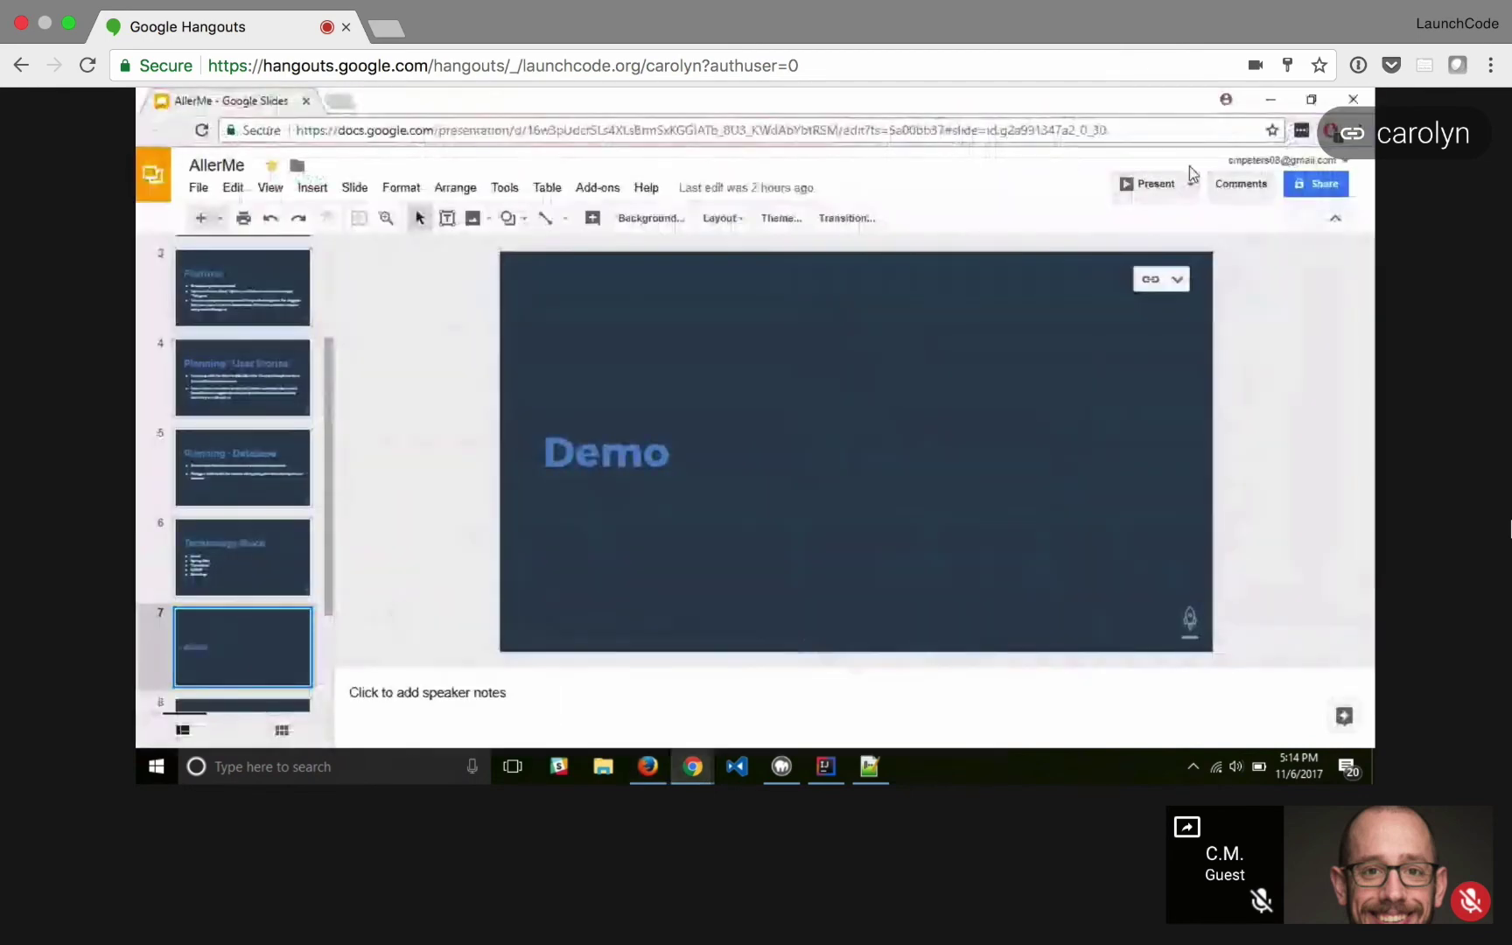
pyautogui.click(1139, 186)
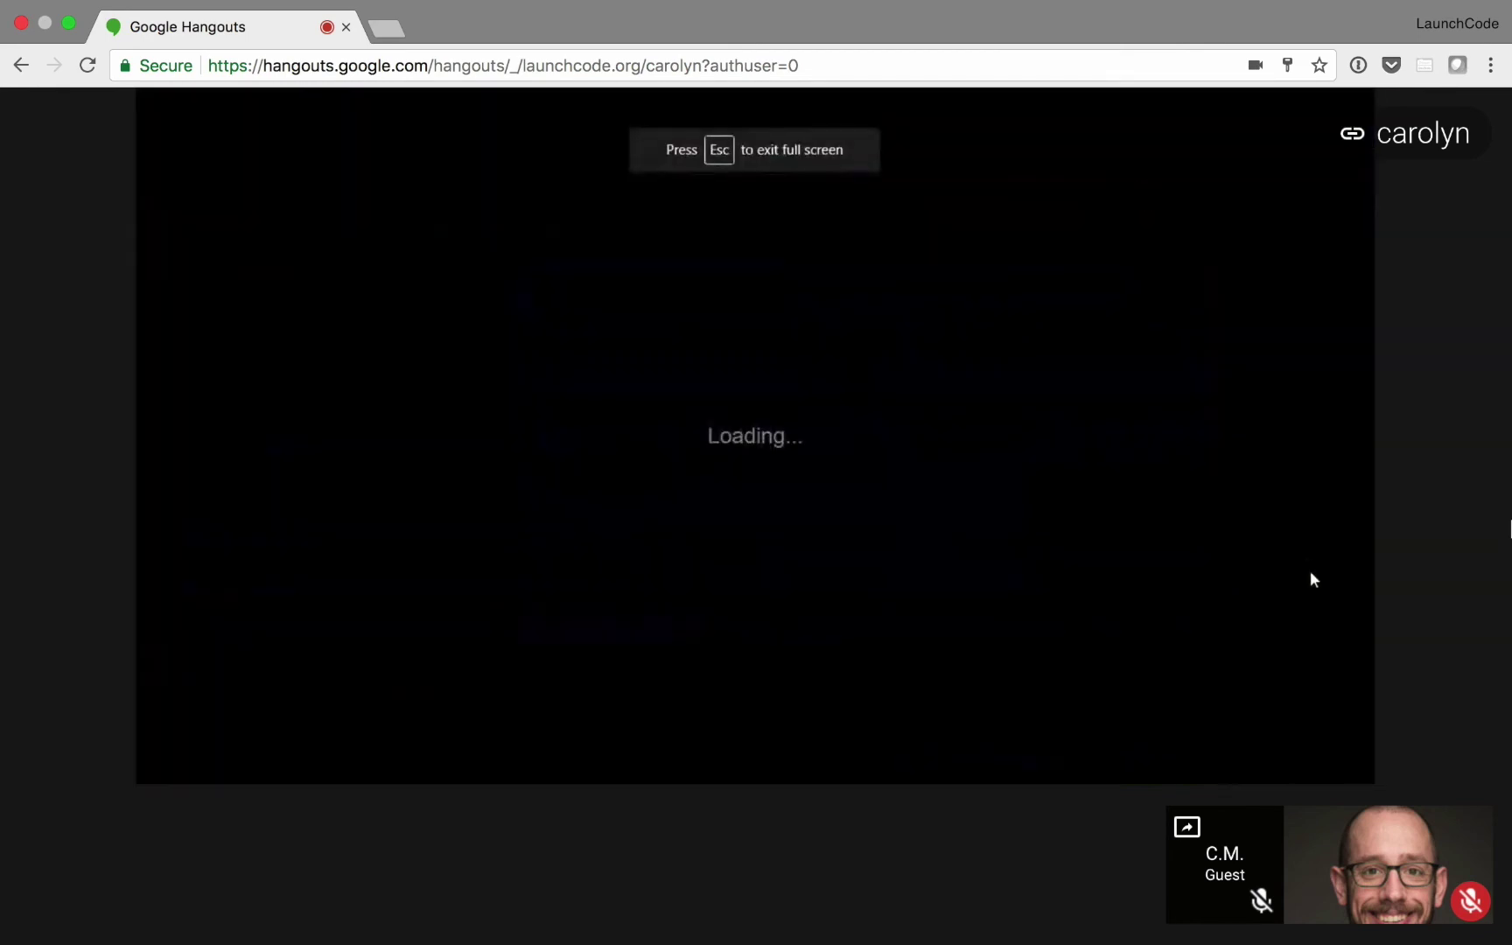
pyautogui.press('Right')
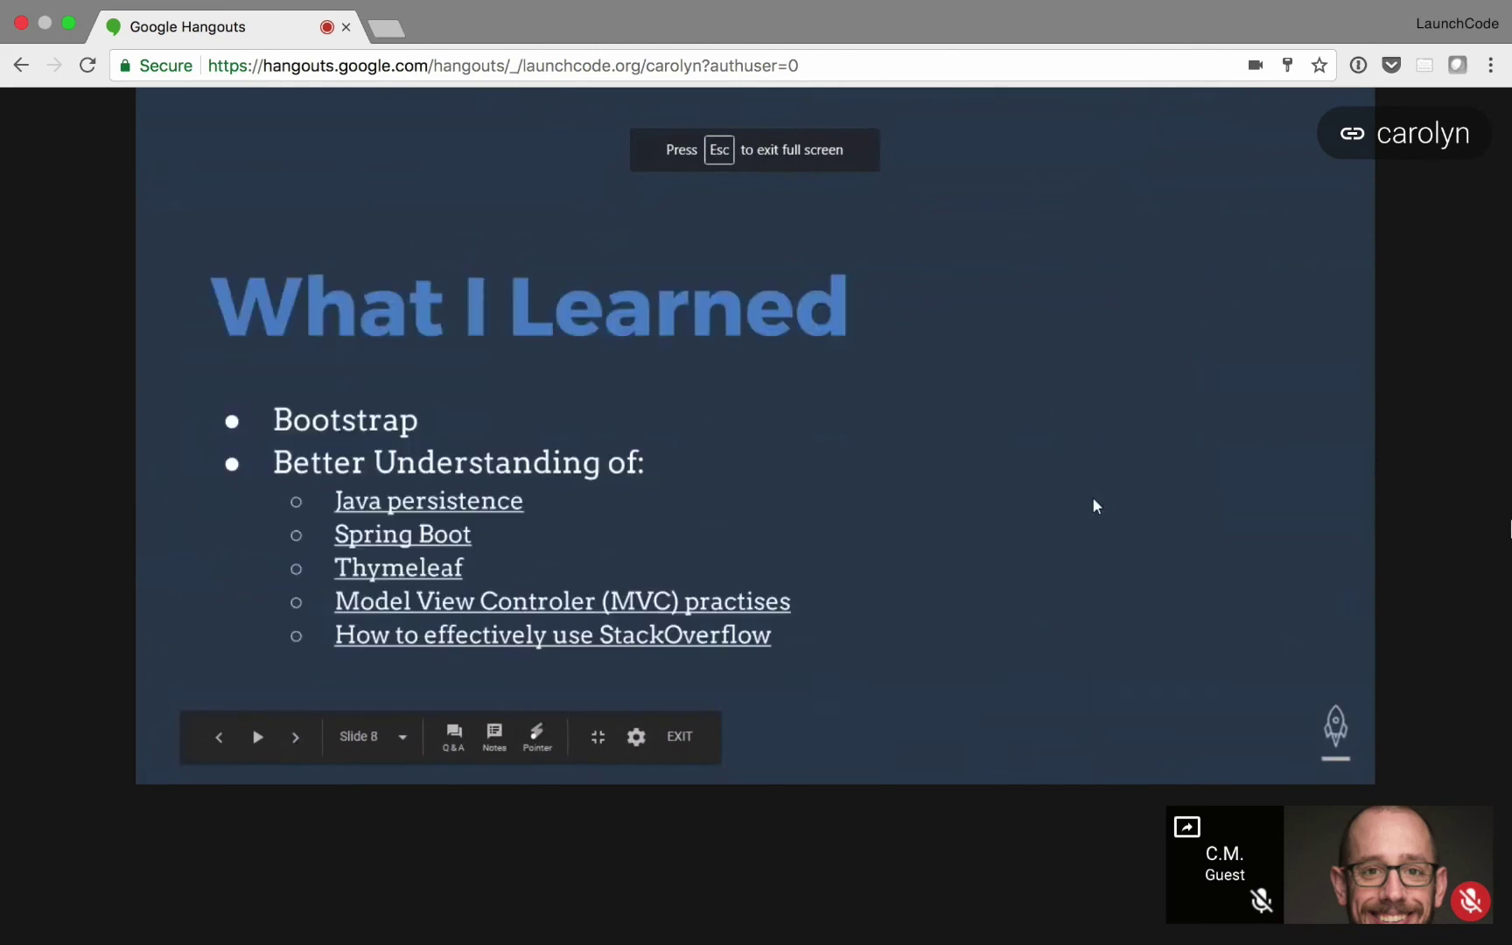